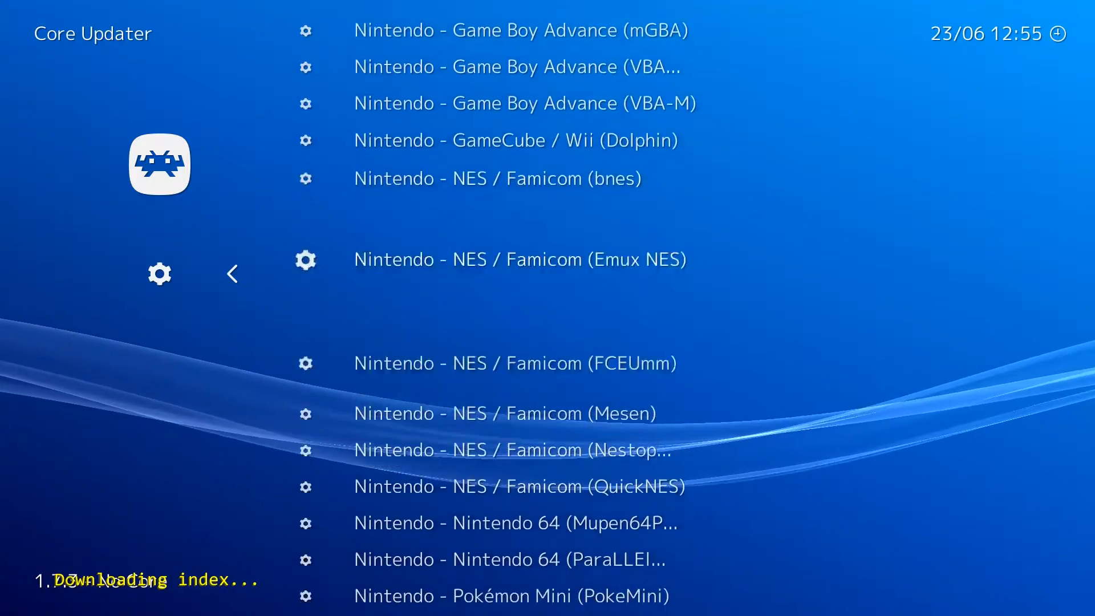
# Step: Download the Sony - PlayStation Portable (PPSSPP) core from the Core Updater list
pyautogui.press('Down')
pyautogui.press('Down')
pyautogui.press('Down')
pyautogui.press('Down')
pyautogui.press('Down')
pyautogui.press('Down')
pyautogui.press('Down')
pyautogui.press('Down')
pyautogui.press('Down')
pyautogui.press('Down')
pyautogui.press('Down')
pyautogui.press('Down')
pyautogui.press('Down')
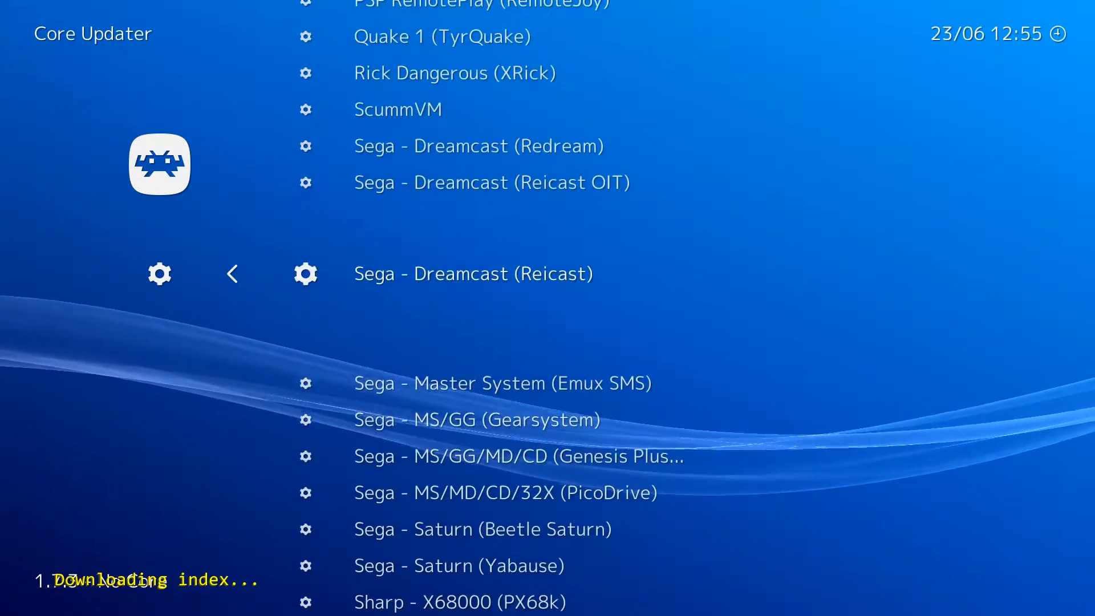
pyautogui.press('Down')
pyautogui.press('Down')
pyautogui.press('Down')
pyautogui.press('Down')
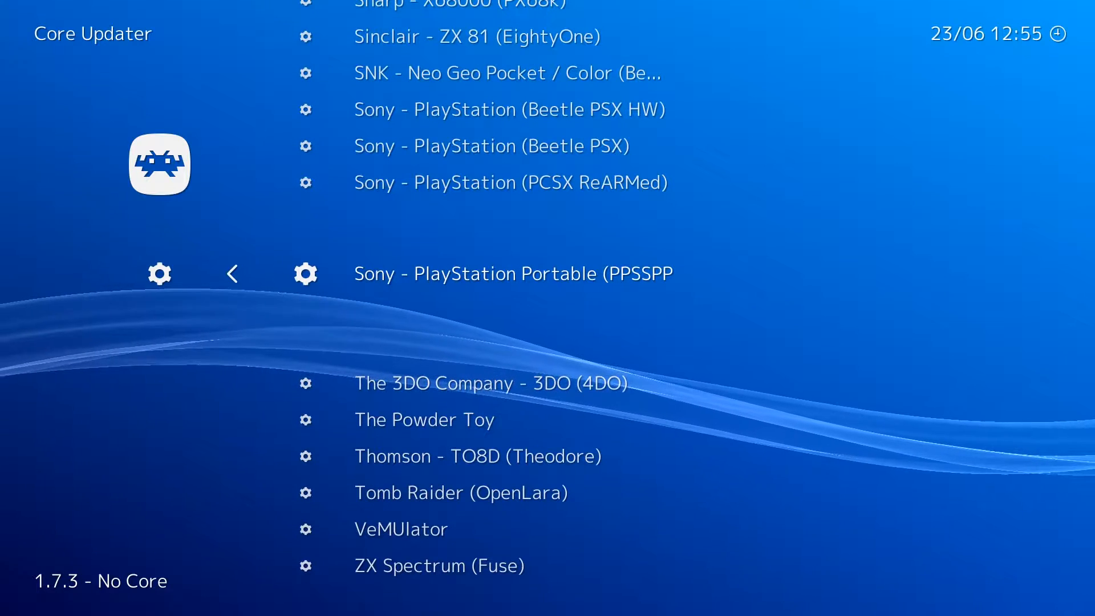
pyautogui.press('Return')
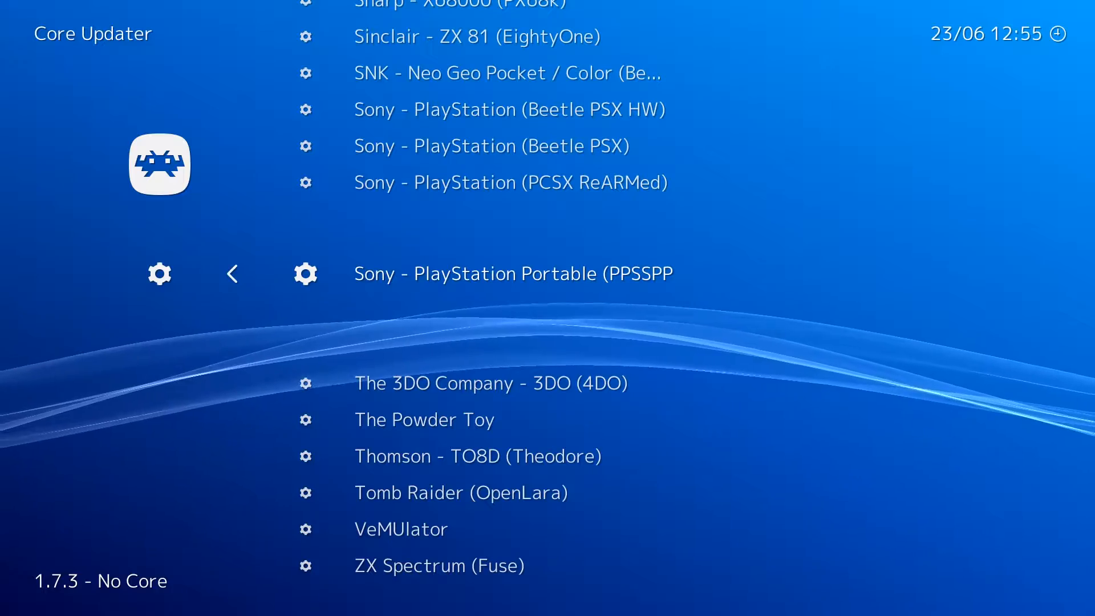
# Step: Return to the main menu and quit RetroArch
pyautogui.press('BackSpace')
pyautogui.press('BackSpace')
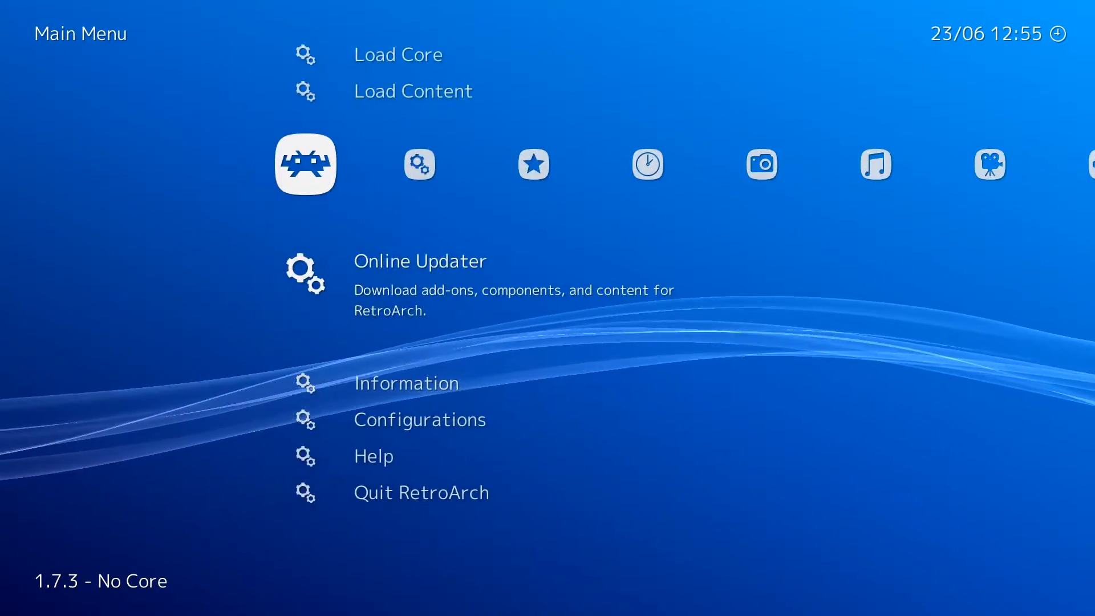
pyautogui.press('Down')
pyautogui.press('Down')
pyautogui.press('Down')
pyautogui.press('Down')
pyautogui.press('Return')
pyautogui.moveTo(1093, 101); pyautogui.dragTo(1093, 102)
pyautogui.click(480, 142)
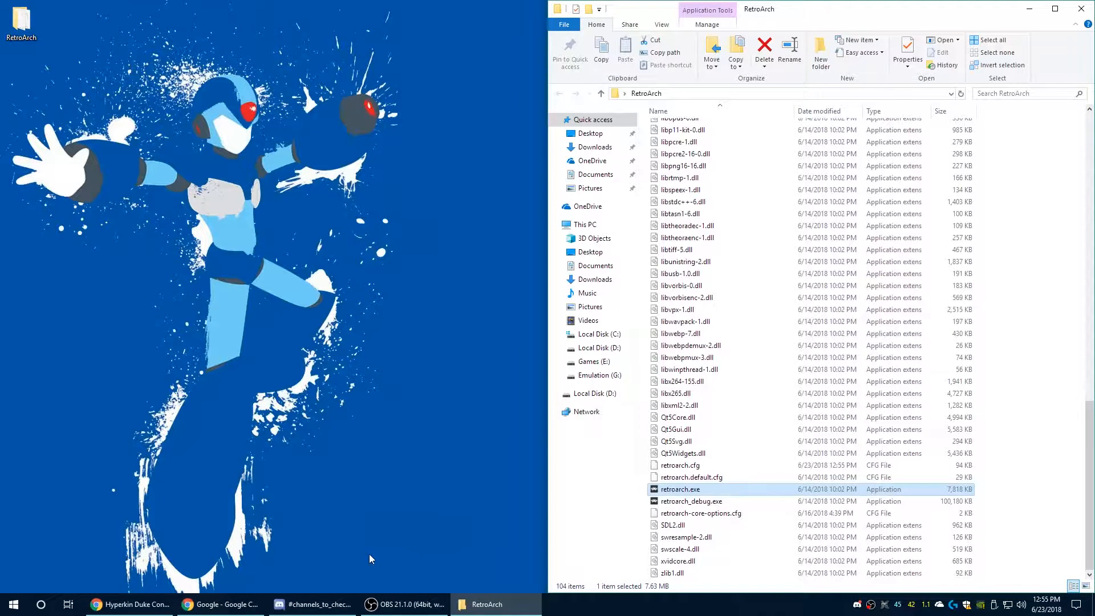
# Step: Switch to the Chrome window showing Google and open the Libretro documentation site at docs.libretro.com
pyautogui.click(222, 604)
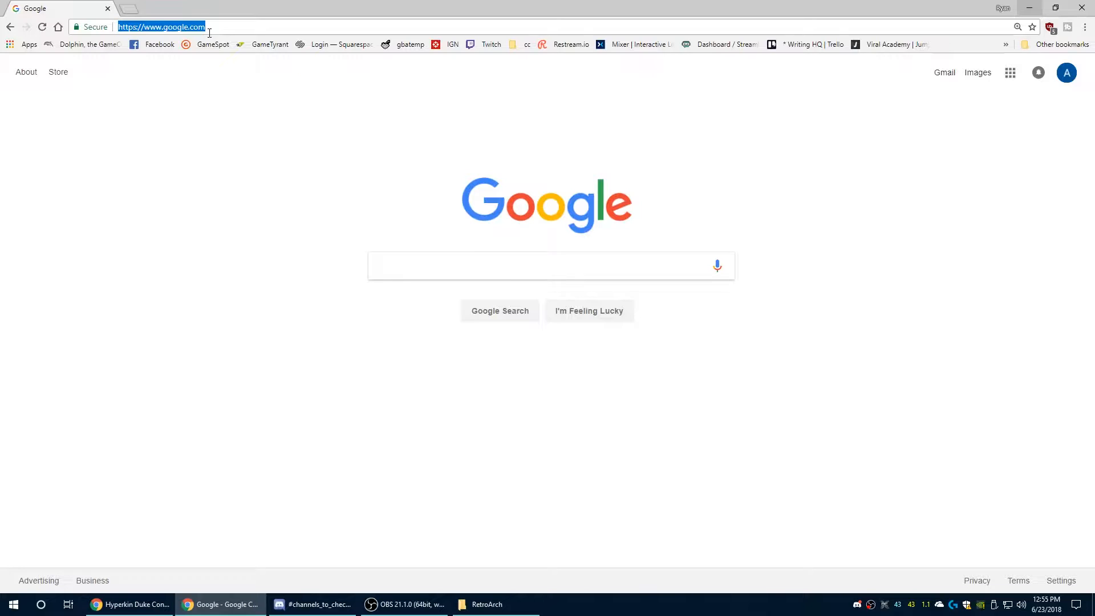
pyautogui.write('retroarch.com')
pyautogui.press('Return')
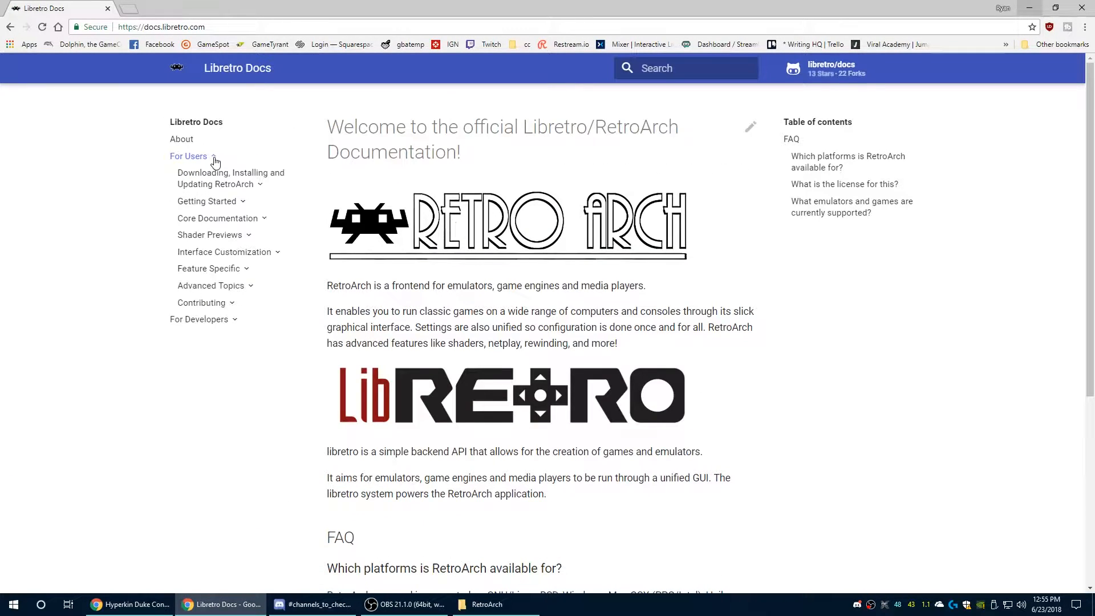
# Step: Open the Sony - PlayStation Portable (PPSSPP) page under the Sony cores in the user core documentation
pyautogui.click(252, 221)
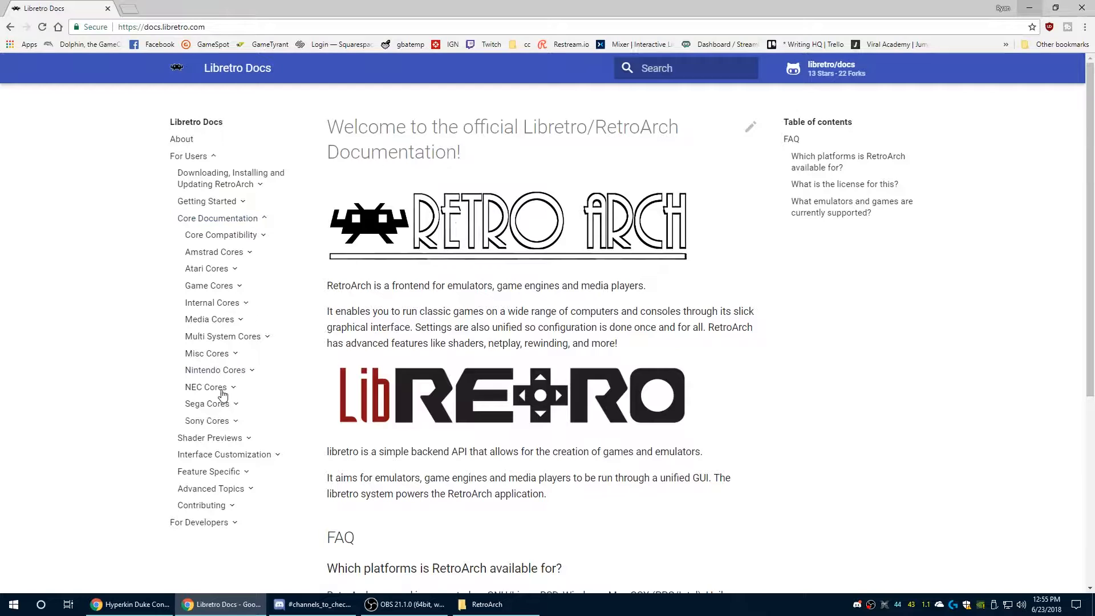
pyautogui.click(223, 426)
pyautogui.scroll(-2, 227, 434)
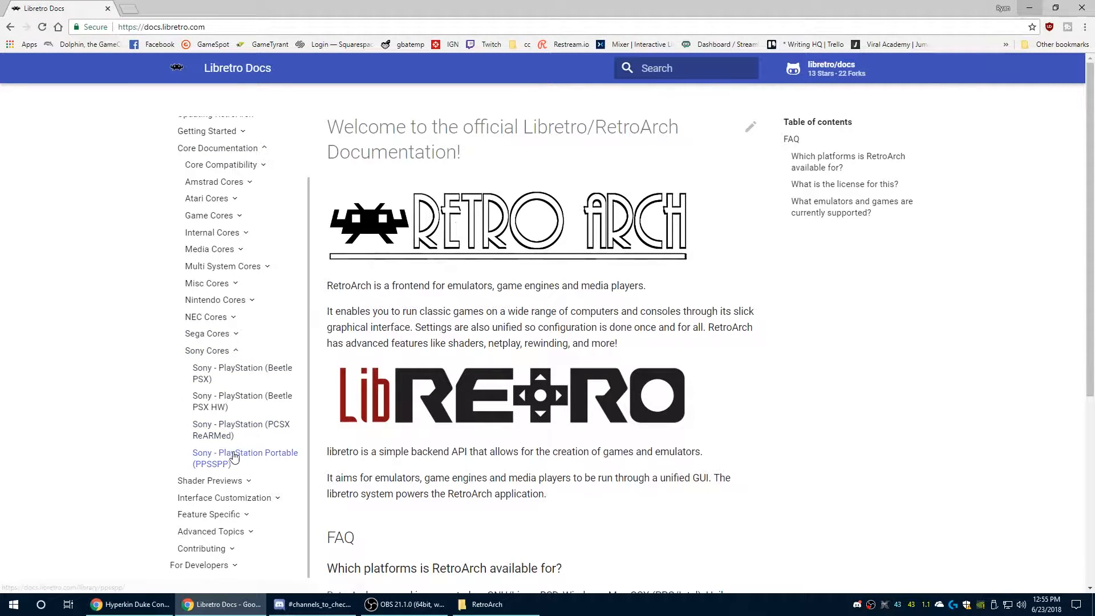
pyautogui.click(234, 460)
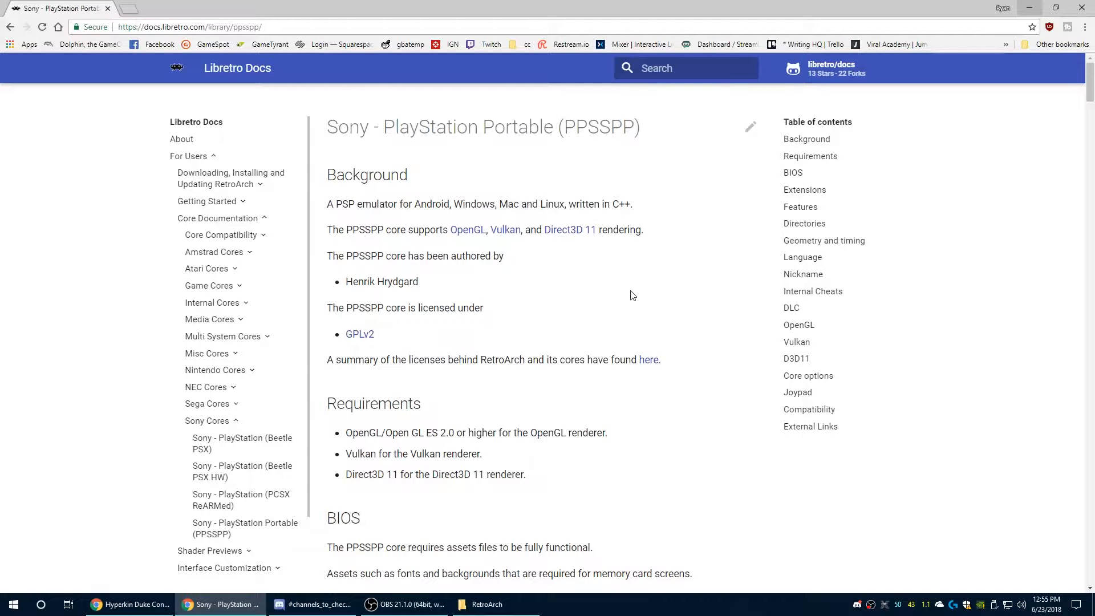
# Step: Read the PPSSPP page's BIOS section on installing the assets files and its list of supported file extensions
pyautogui.scroll(-4, 648, 293)
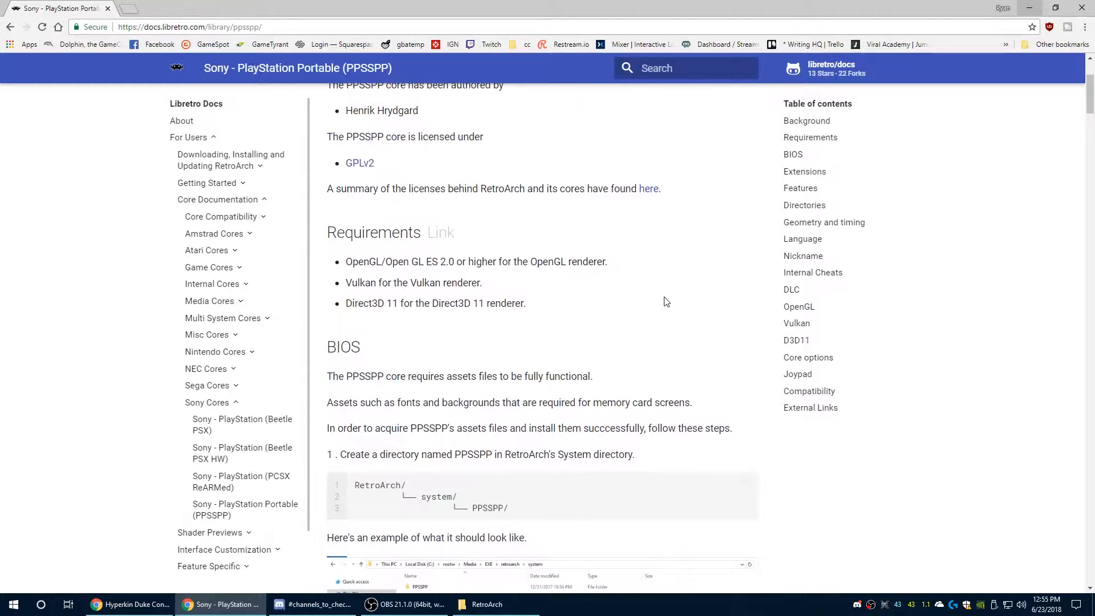
pyautogui.scroll(-2, 704, 272)
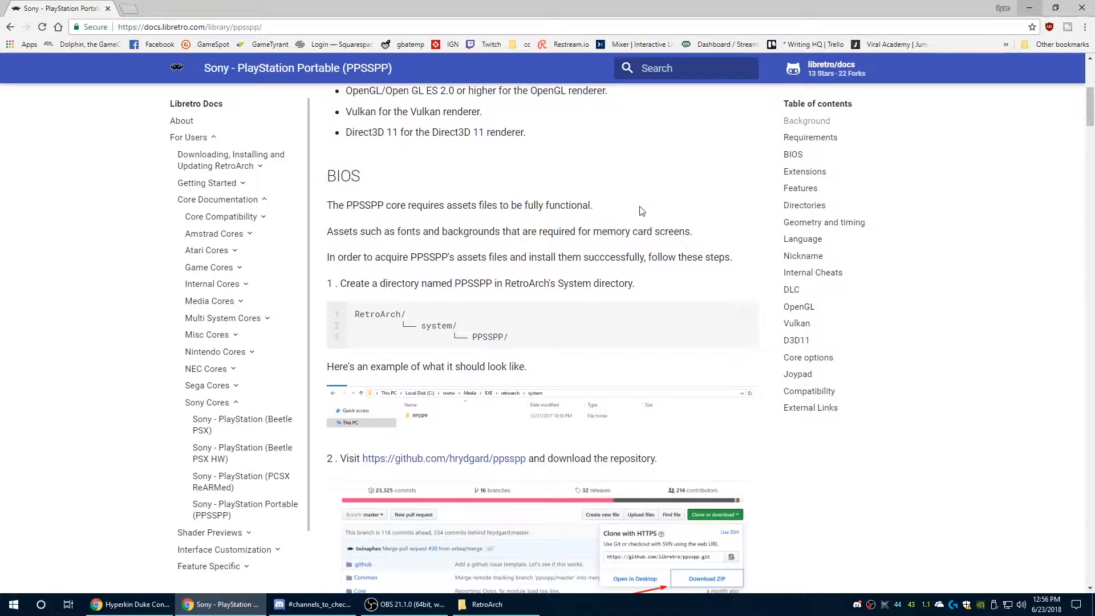
pyautogui.scroll(-1, 710, 192)
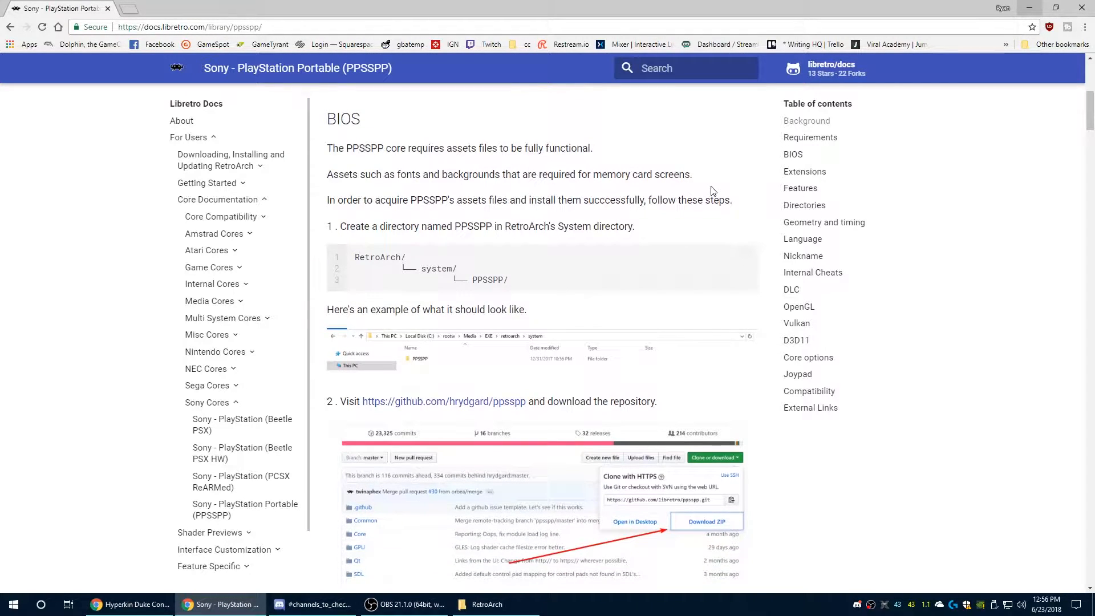
pyautogui.scroll(-8, 711, 191)
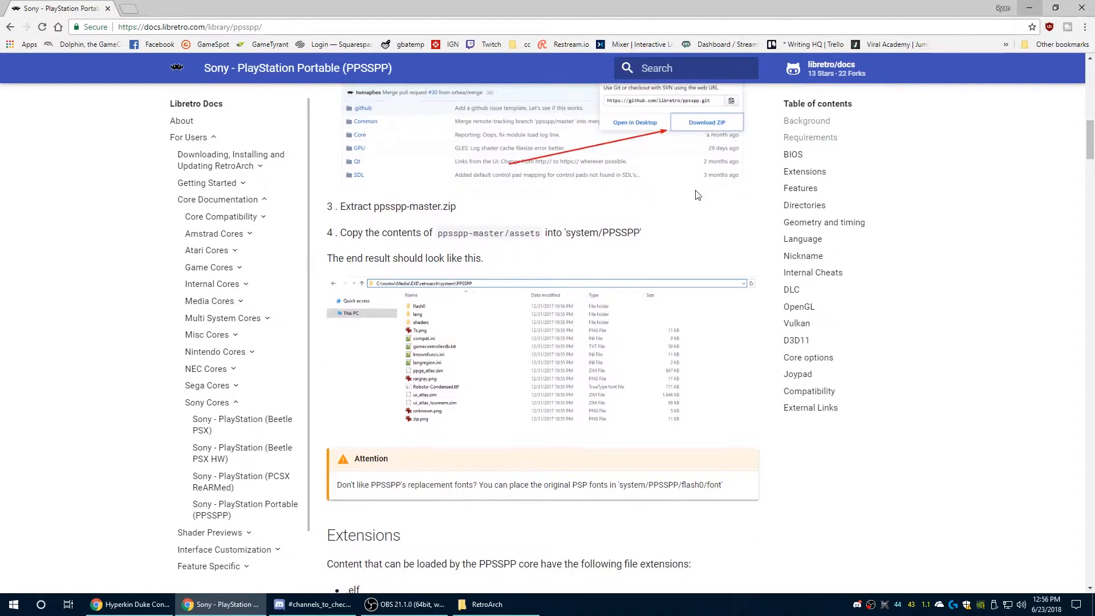
pyautogui.scroll(-3, 693, 200)
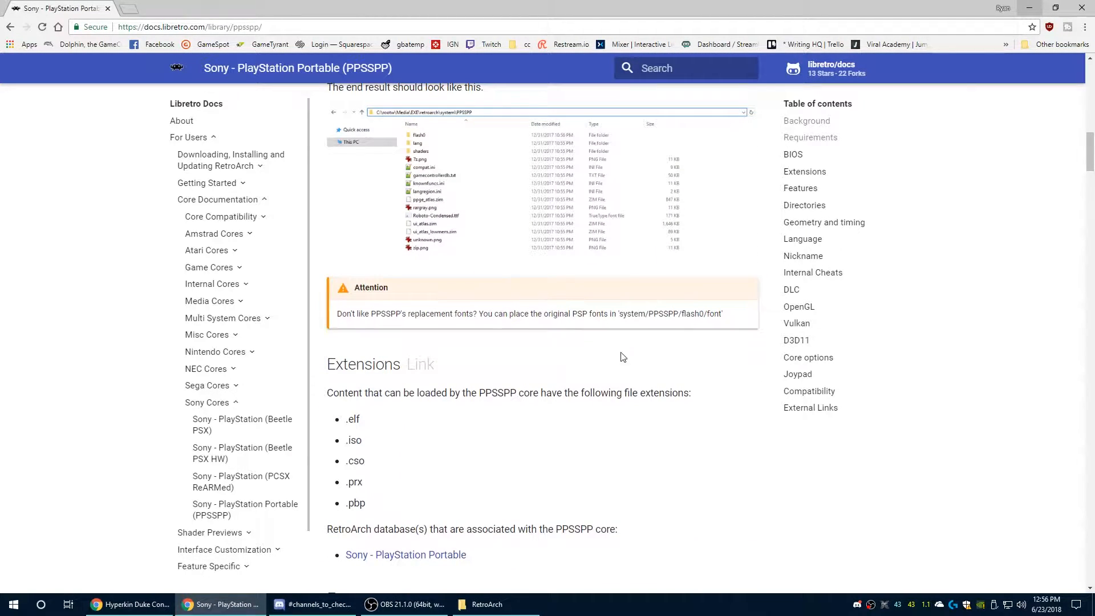
pyautogui.scroll(11, 662, 357)
# Step: Place the browser beside the RetroArch folder window, then create and open a folder named PPSSPP inside RetroArch's system folder
pyautogui.moveTo(720, 6); pyautogui.dragTo(2, 137)
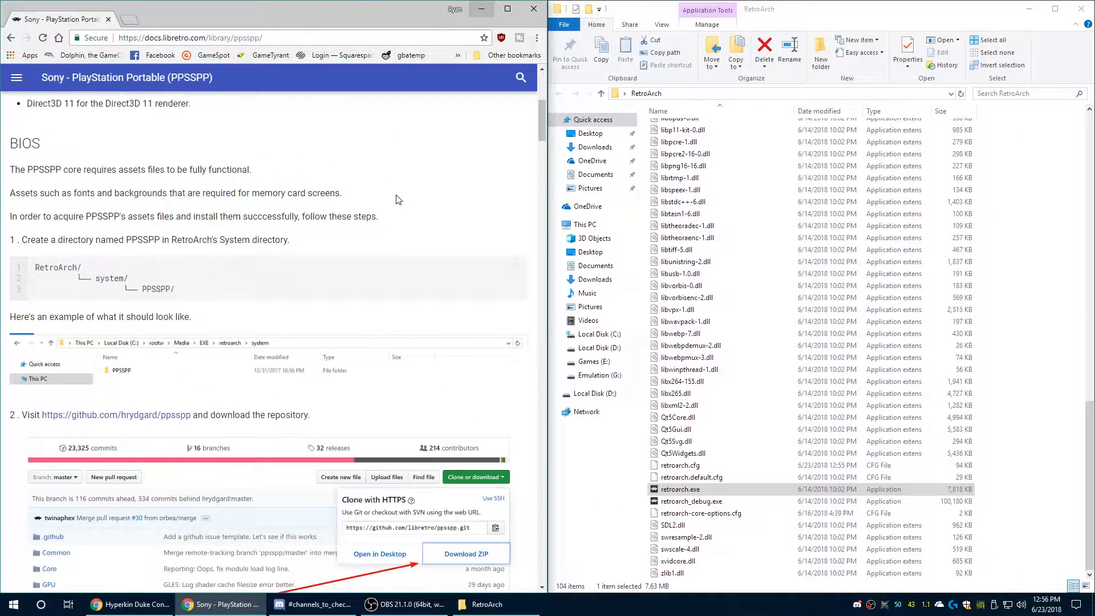
pyautogui.scroll(14, 741, 240)
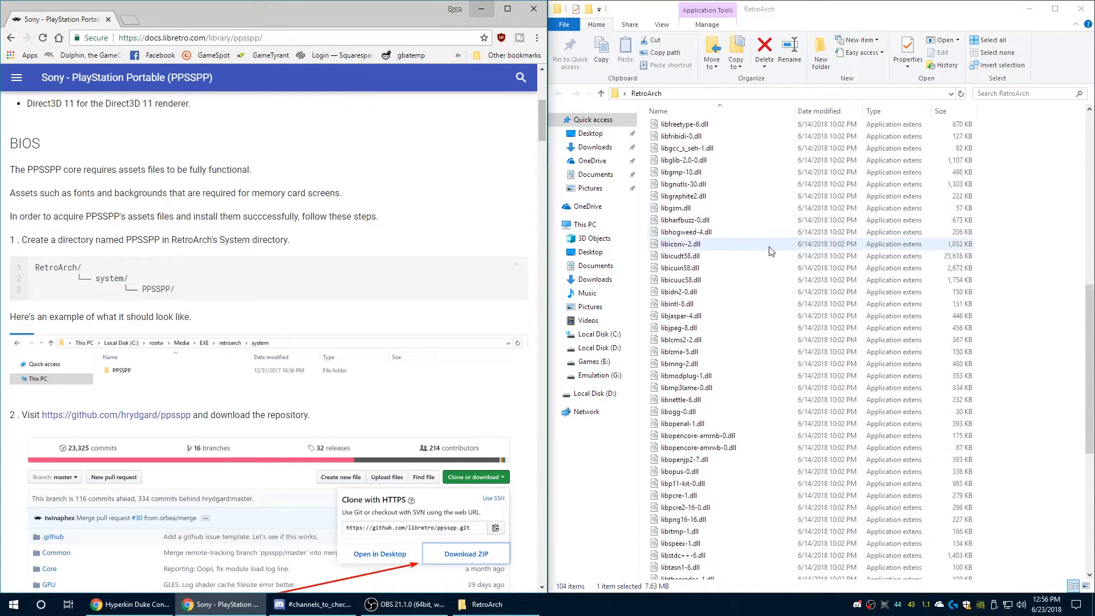
pyautogui.doubleClick(670, 149)
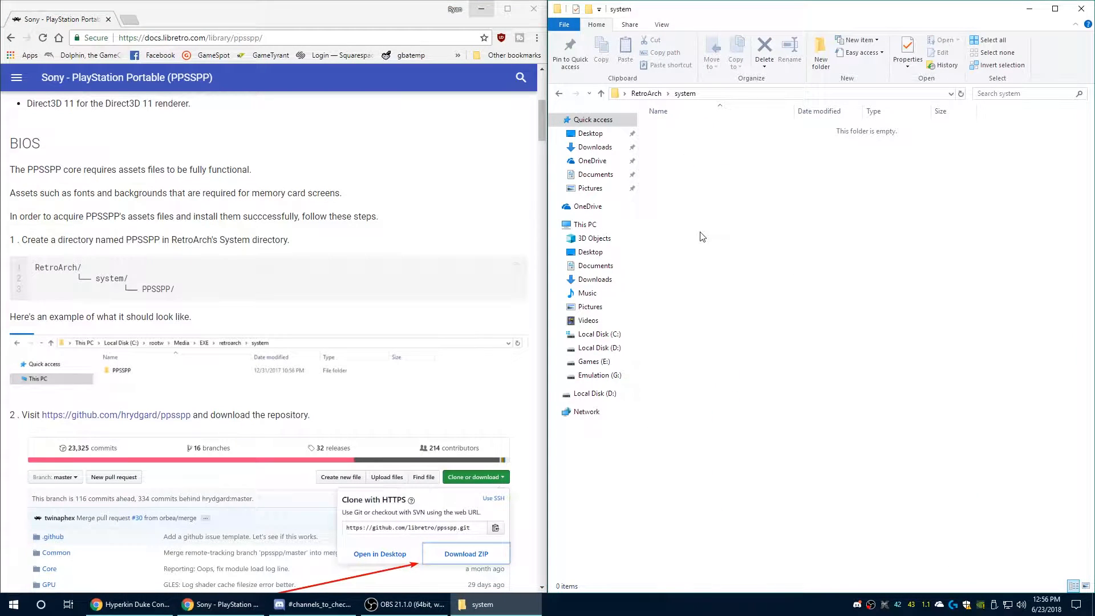
pyautogui.rightClick(702, 237)
pyautogui.moveTo(744, 359)
pyautogui.click(854, 356)
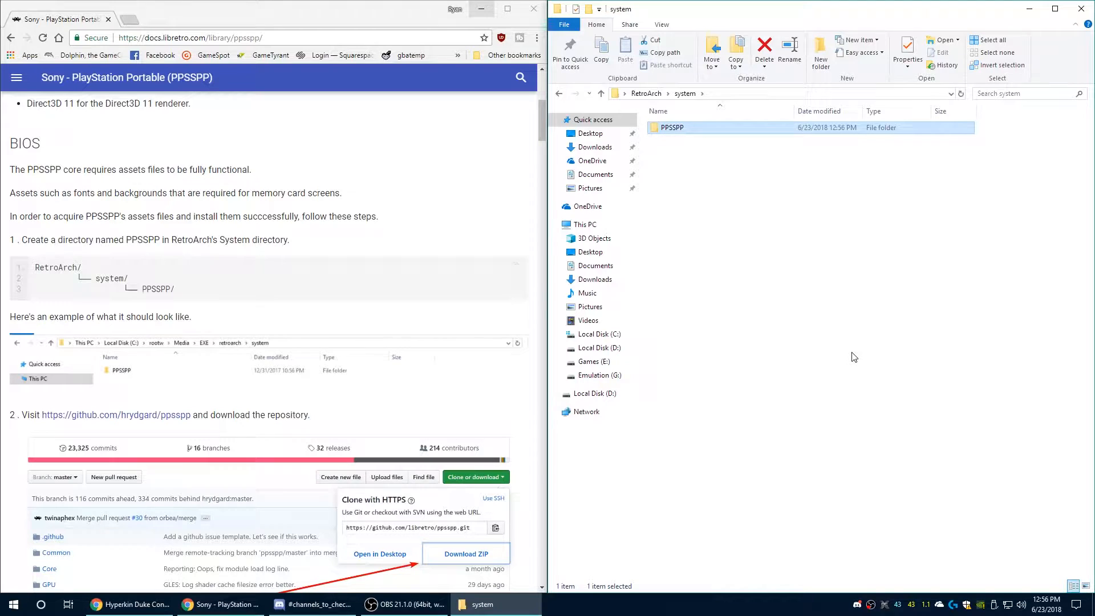
pyautogui.doubleClick(659, 131)
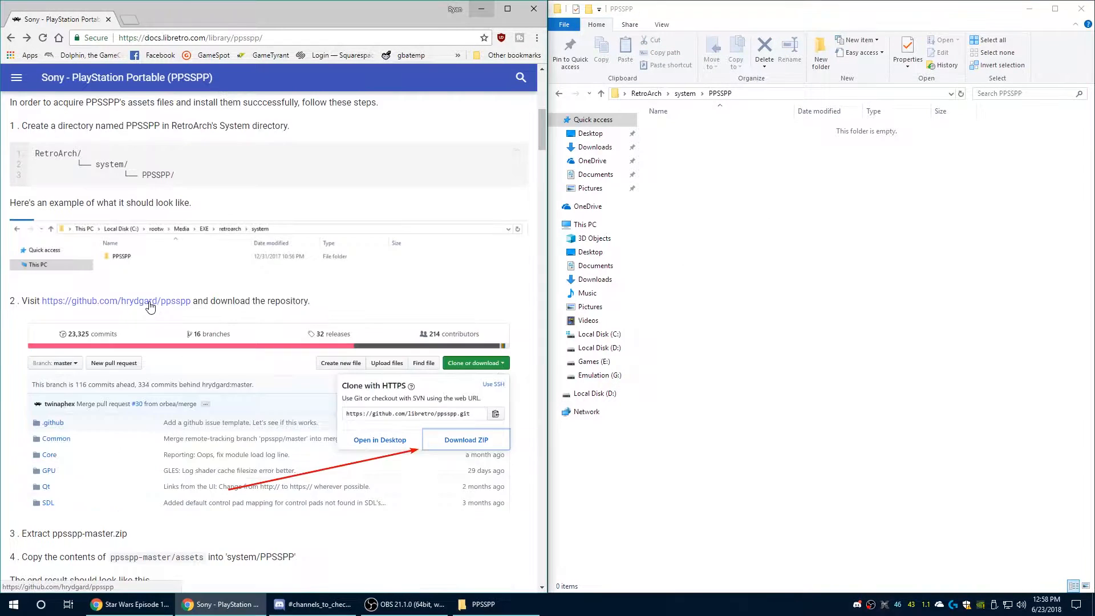
# Step: Open the hrydgard/ppsspp GitHub repository in a new browser tab and download it as a ZIP
pyautogui.rightClick(152, 304)
pyautogui.click(183, 311)
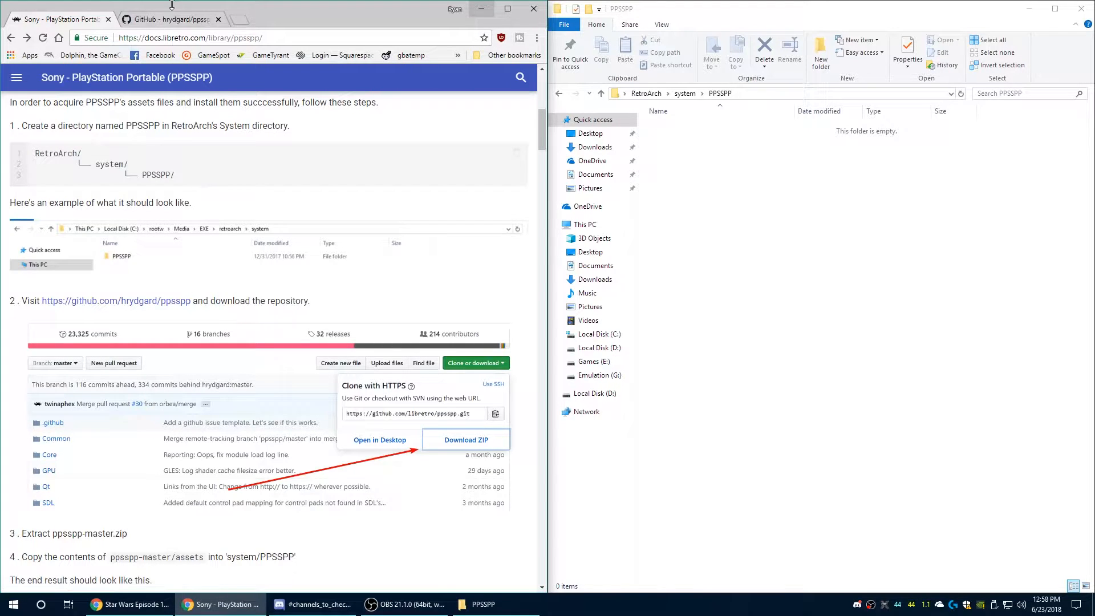
pyautogui.click(176, 20)
pyautogui.hscroll(1, 397, 329)
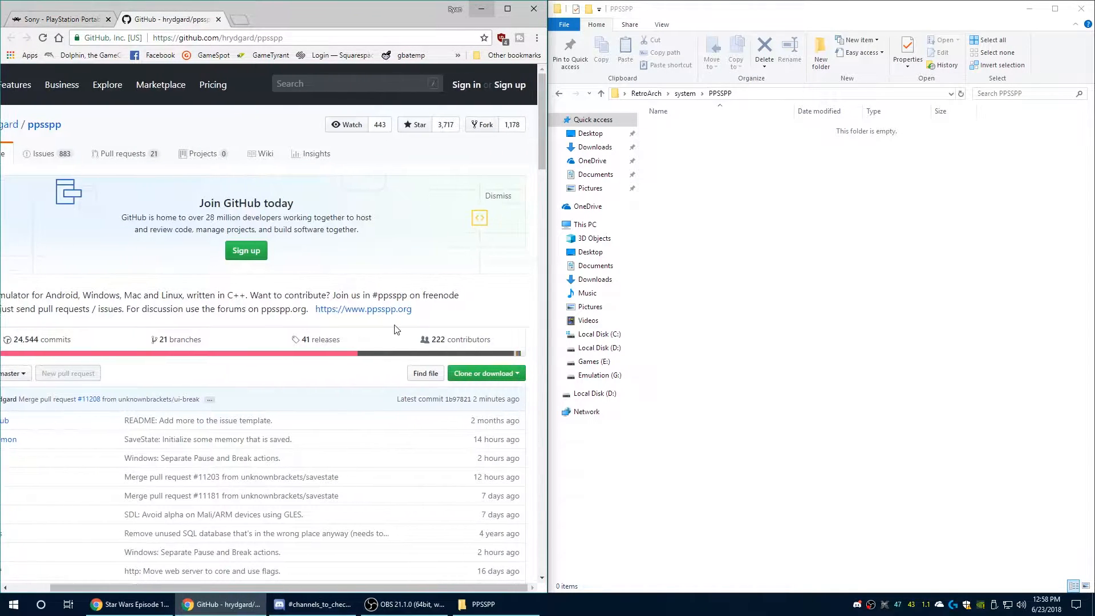
pyautogui.click(519, 379)
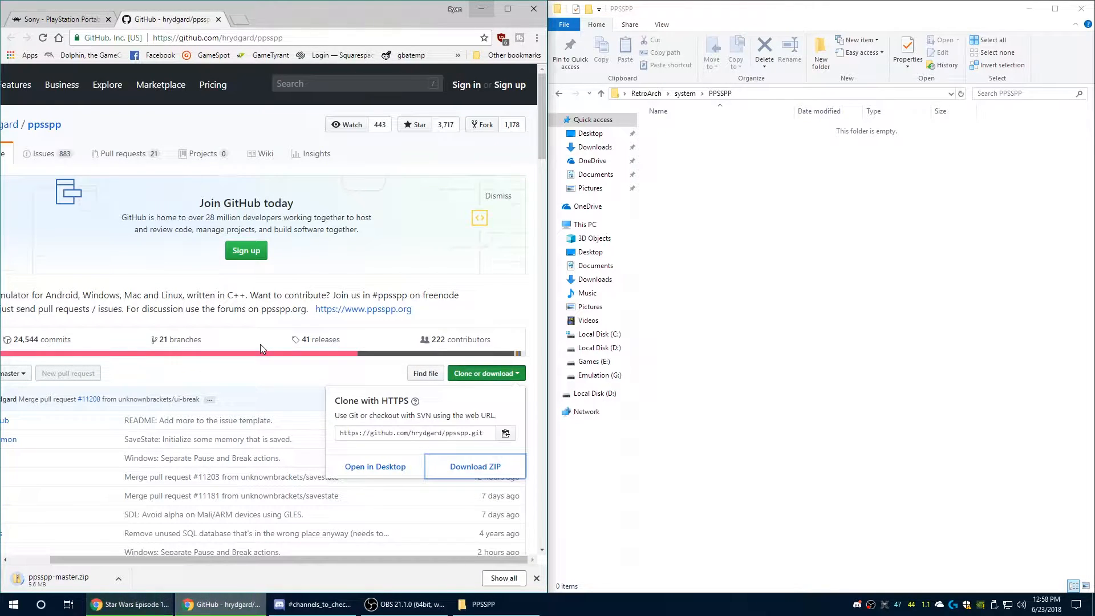
# Step: Extract the downloaded ppsspp-master.zip on the desktop with 7-Zip
pyautogui.rightClick(373, 253)
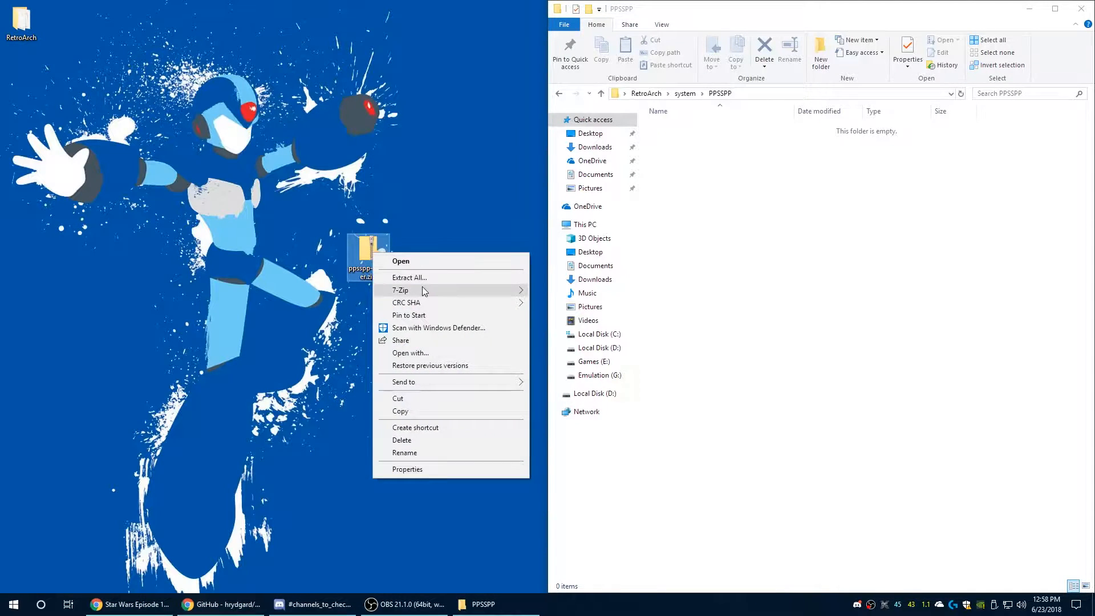
pyautogui.moveTo(425, 292)
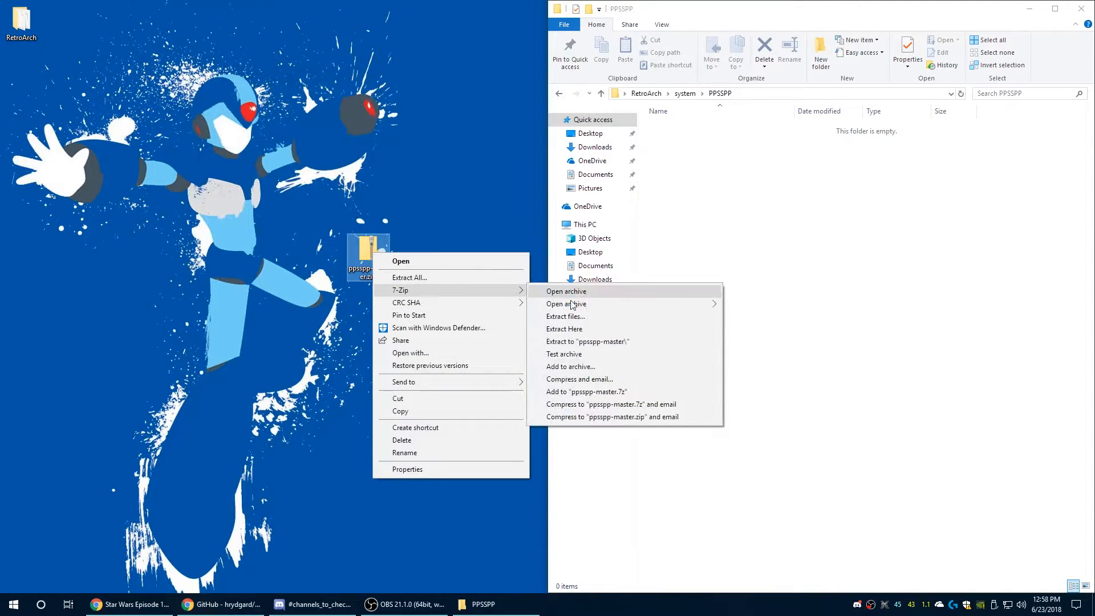
pyautogui.click(570, 341)
# Step: Transfer all contents of the extracted ppsspp-master/assets folder into RetroArch's system/PPSSPP folder
pyautogui.doubleClick(21, 80)
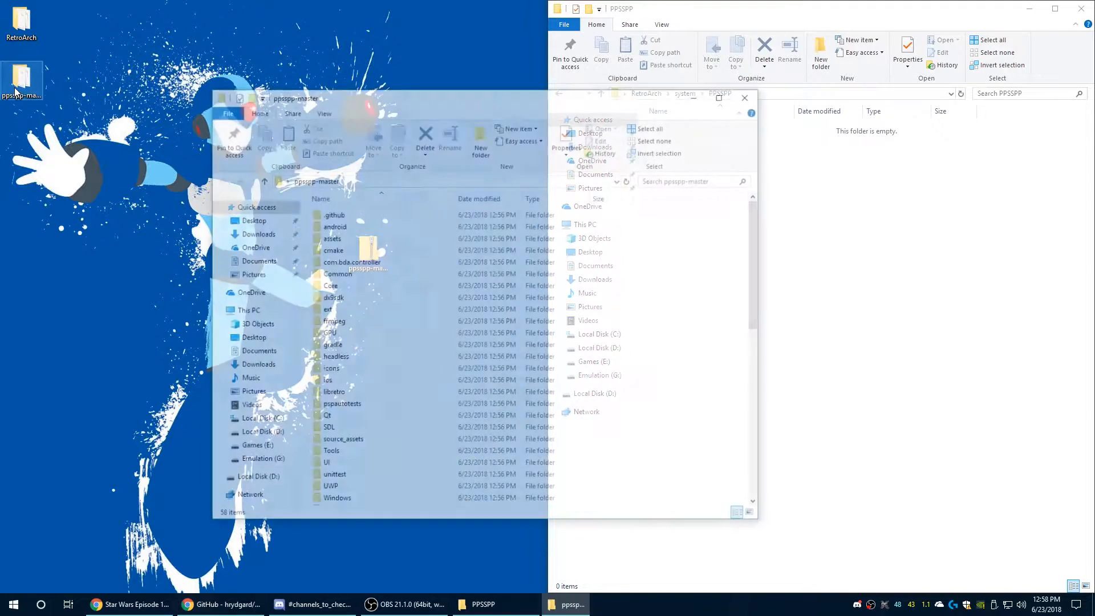
pyautogui.doubleClick(330, 238)
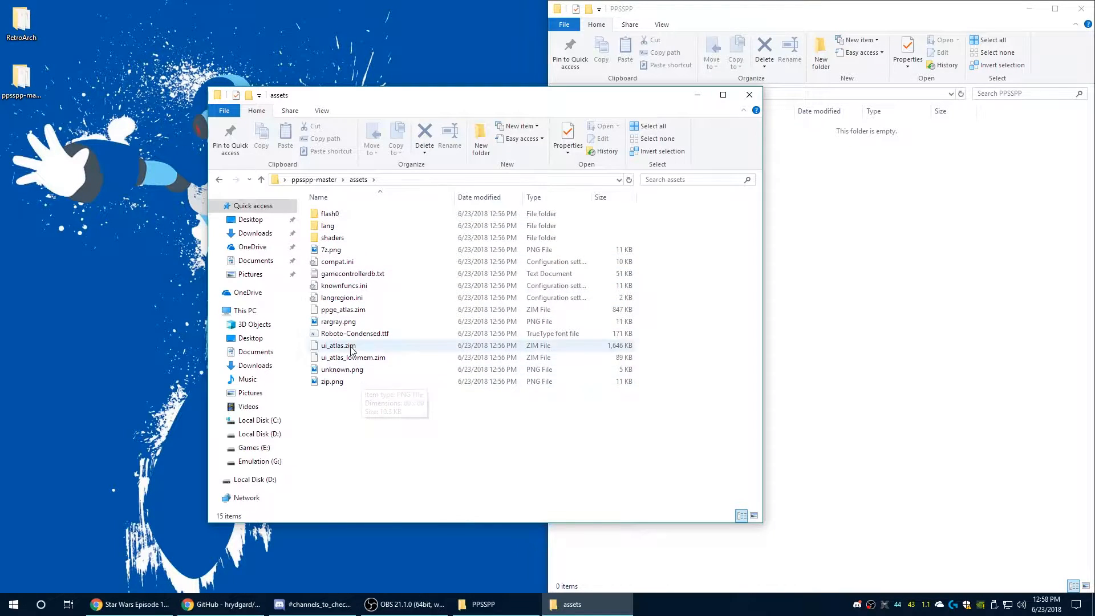
pyautogui.moveTo(286, 451); pyautogui.dragTo(217, 212)
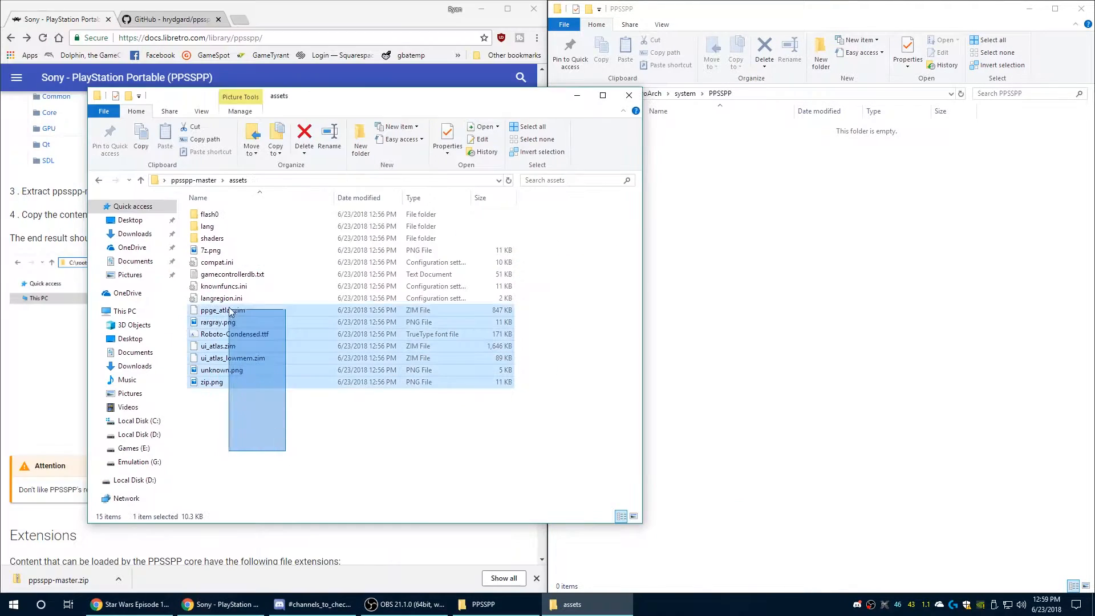
pyautogui.moveTo(212, 215); pyautogui.dragTo(779, 278)
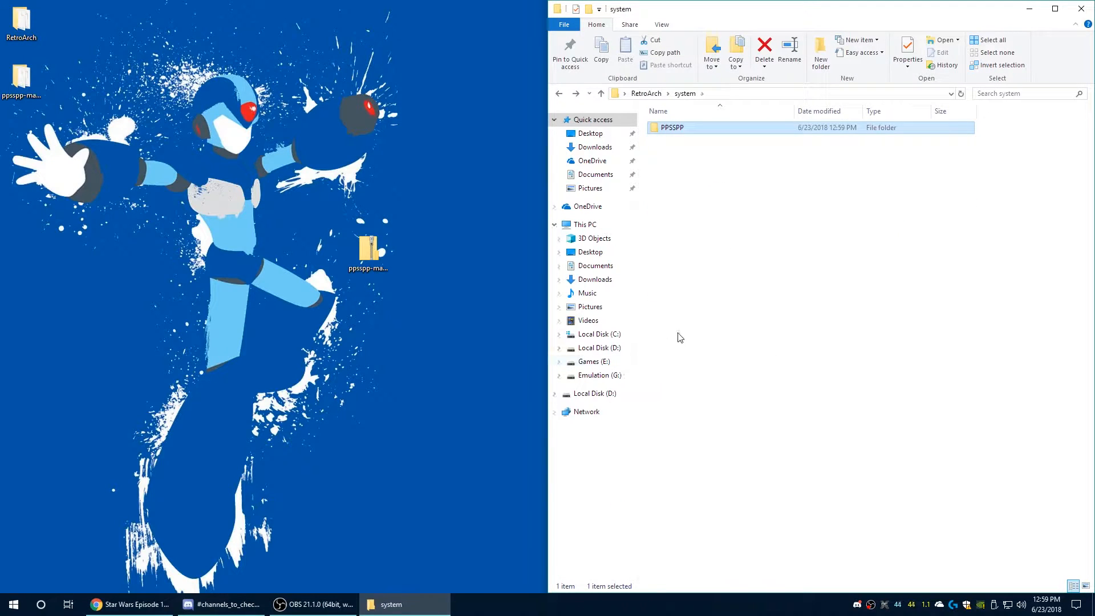
# Step: Go back to the RetroArch folder, relaunch RetroArch and browse for content in G:\LaunchBox\Games\Sony PSP
pyautogui.hotkey('alt', 'Left')
pyautogui.scroll(-20, 719, 371)
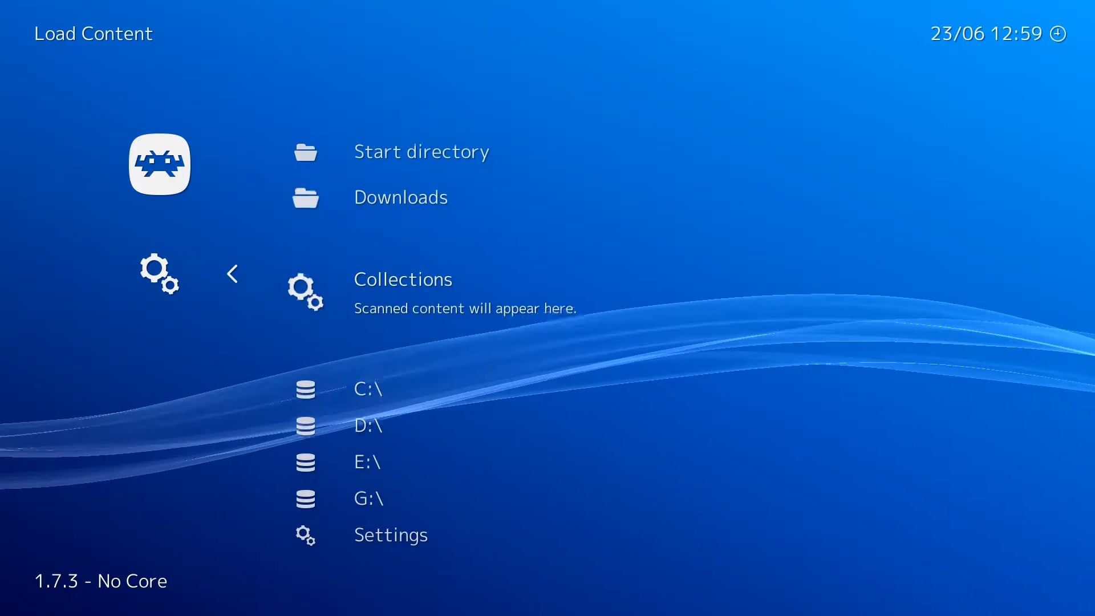
pyautogui.press('Down')
pyautogui.press('Down')
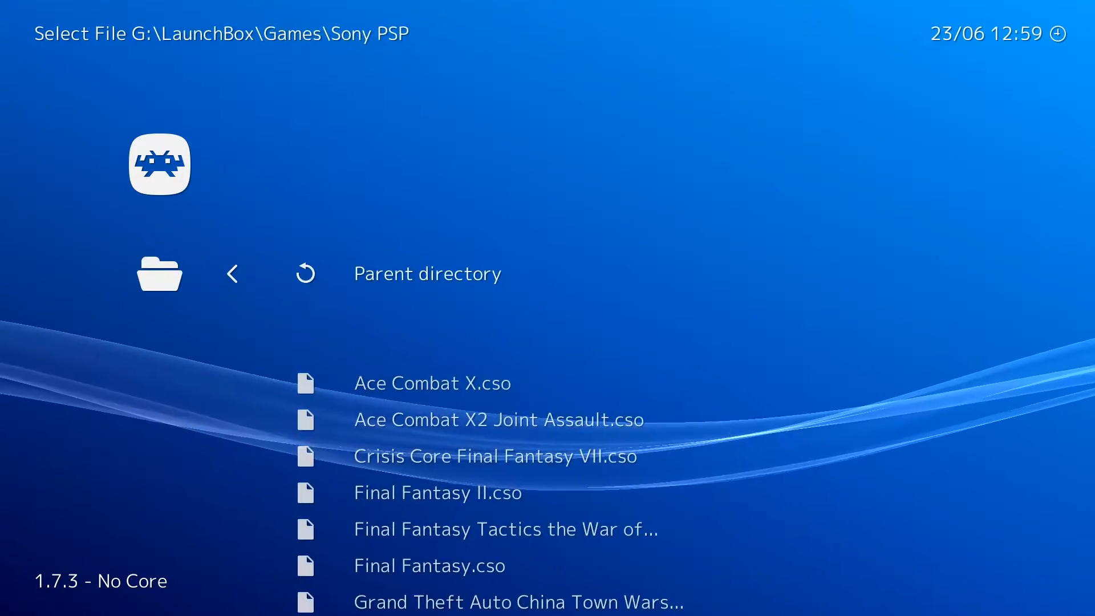
# Step: Find the Mega Man game in the Sony PSP directory and start it
pyautogui.press('Down')
pyautogui.press('Down')
pyautogui.press('Down')
pyautogui.press('Down')
pyautogui.press('Down')
pyautogui.press('Down')
pyautogui.press('Down')
pyautogui.press('Down')
pyautogui.press('Down')
pyautogui.press('Down')
pyautogui.press('Up')
pyautogui.press('Up')
pyautogui.press('Up')
pyautogui.press('Down')
pyautogui.press('Down')
pyautogui.press('Down')
pyautogui.press('Down')
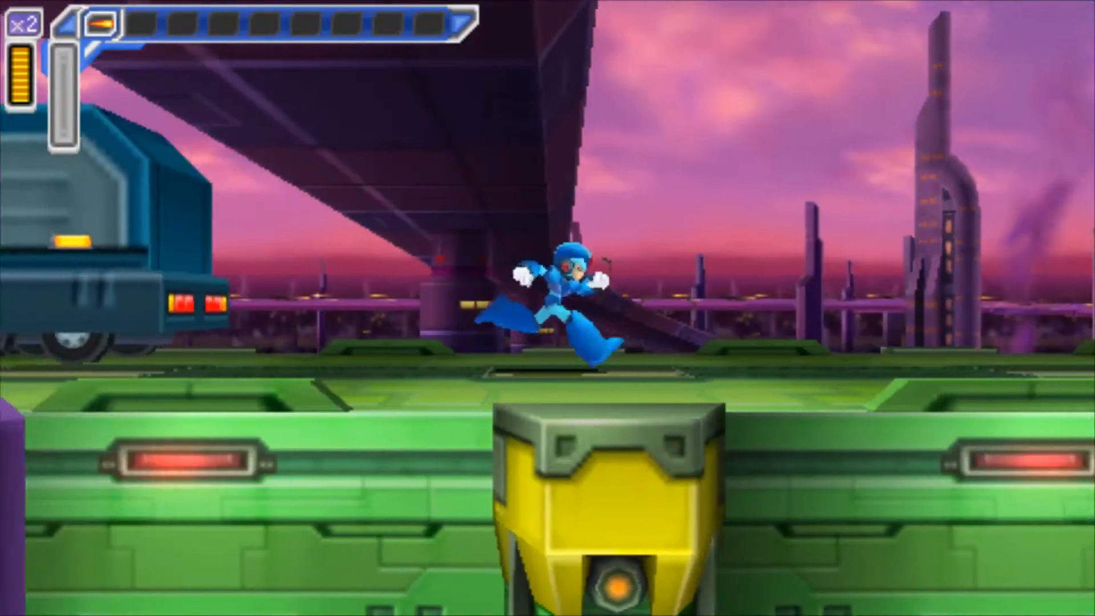
pyautogui.press('Right')
pyautogui.press('z')
pyautogui.press('a')
pyautogui.press('a')
pyautogui.press('a')
pyautogui.press('a')
pyautogui.press('a')
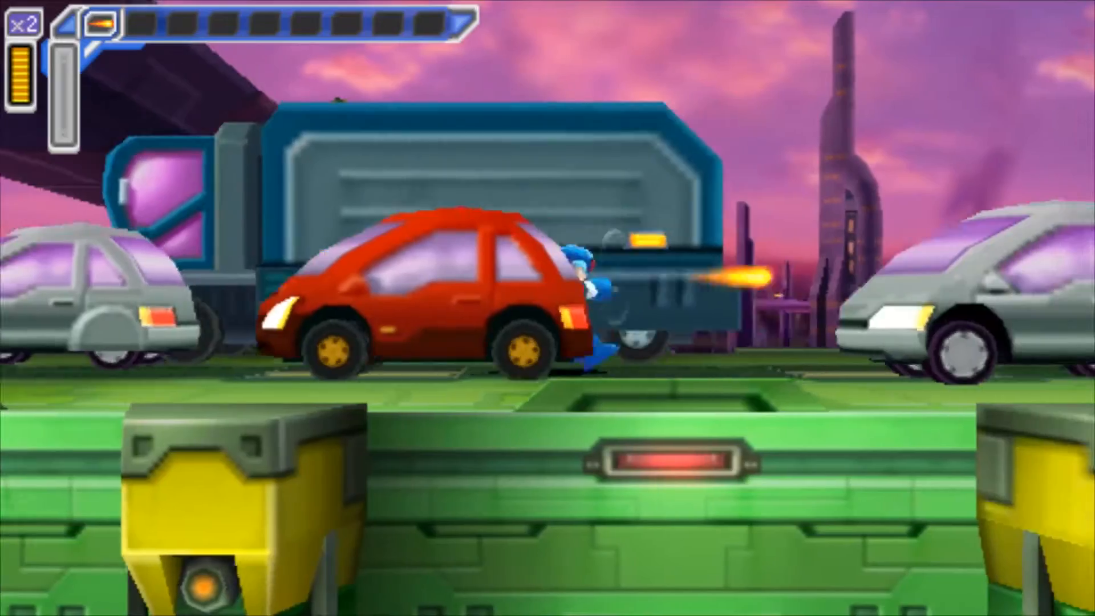
pyautogui.press('Right')
pyautogui.press('a')
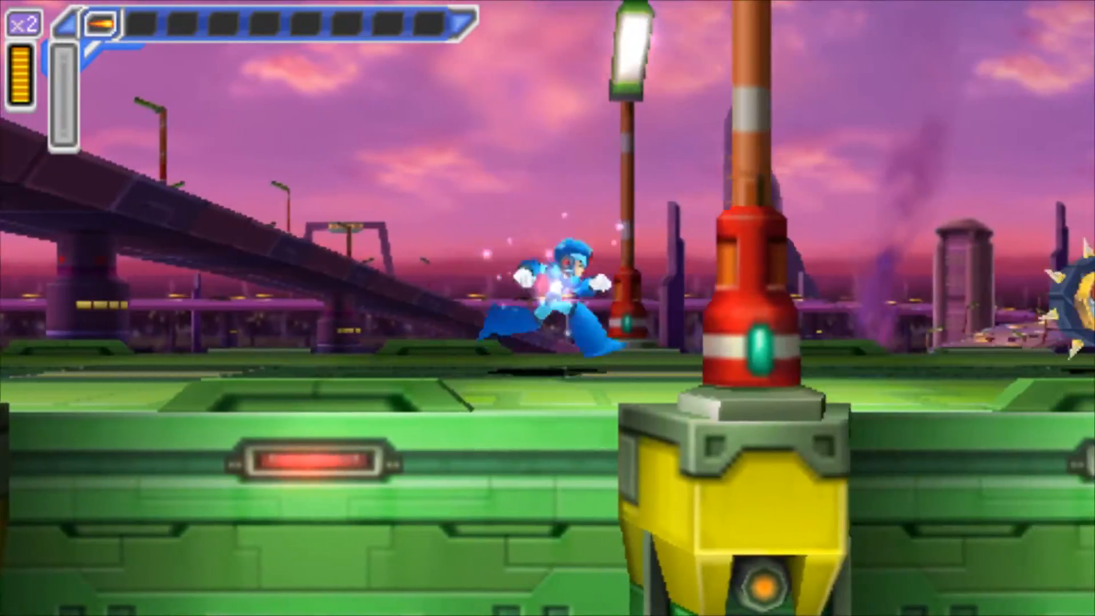
pyautogui.press('Right')
pyautogui.press('a')
pyautogui.press('a')
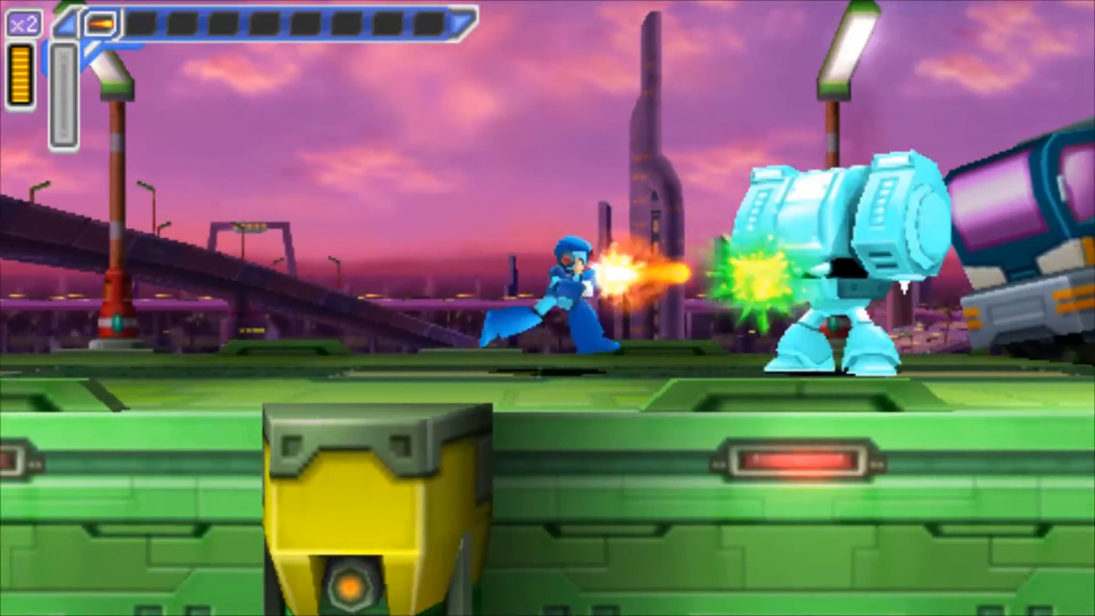
pyautogui.press('Right')
pyautogui.press('a')
pyautogui.press('Right')
pyautogui.press('a')
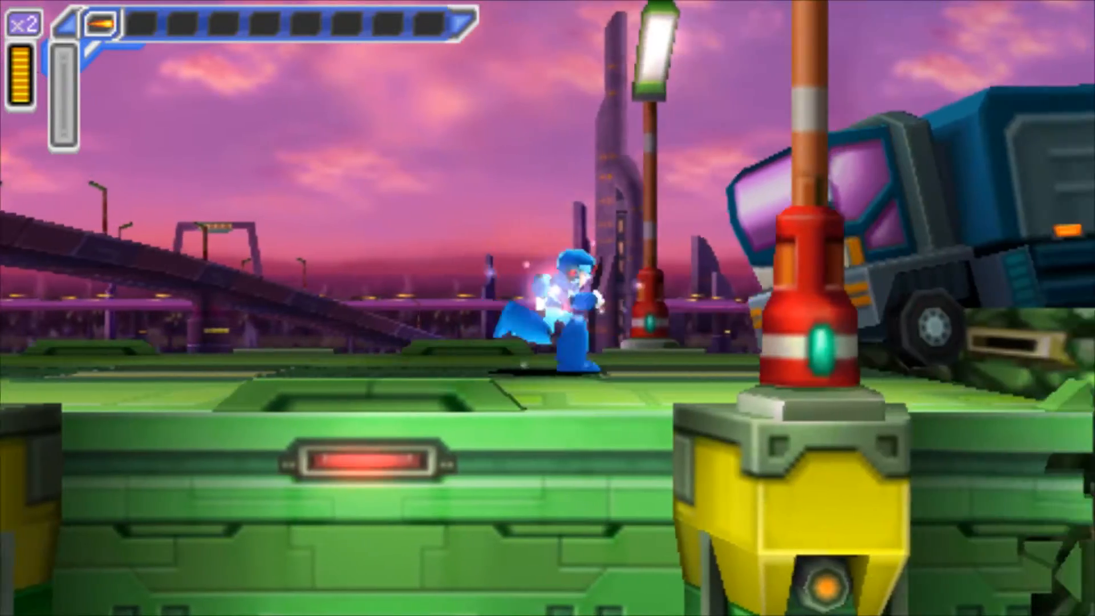
pyautogui.press('z')
pyautogui.press('Right')
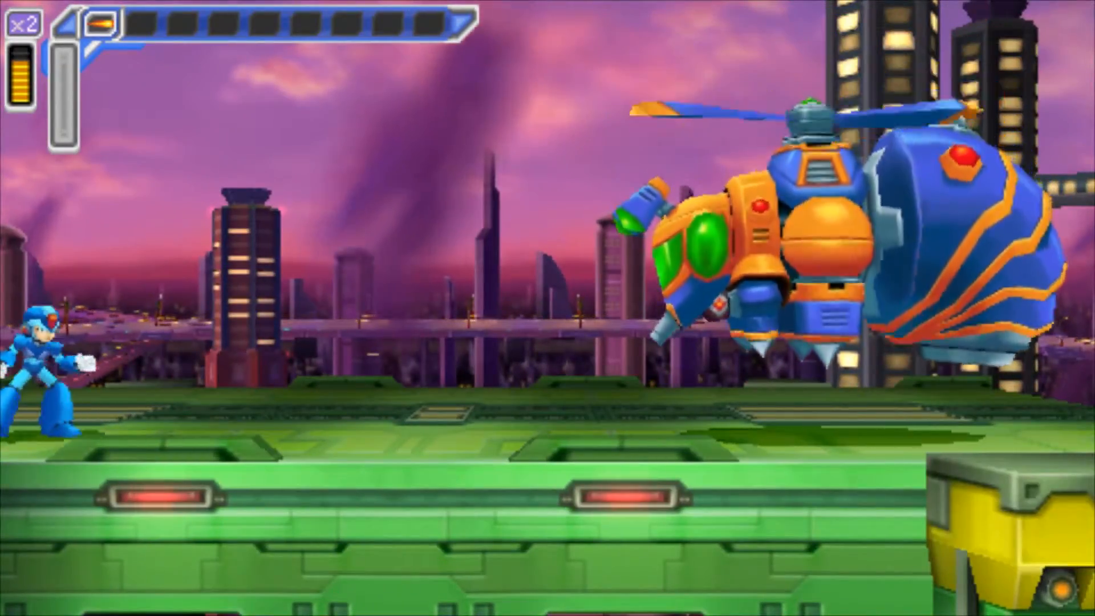
pyautogui.press('Right')
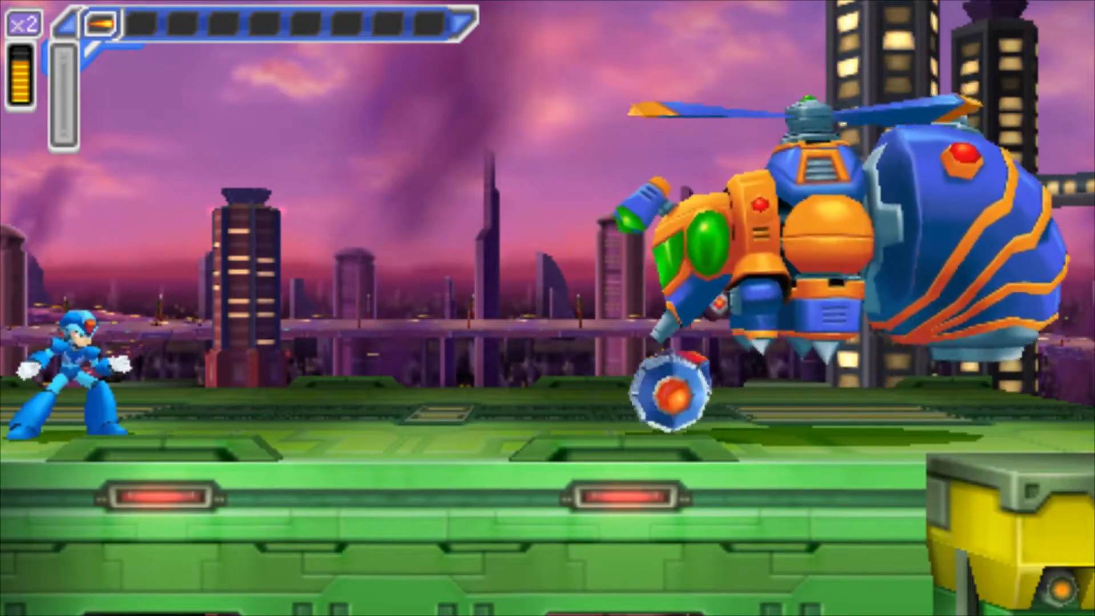
# Step: Pause the running game and open the PPSSPP core options
pyautogui.press('F1')
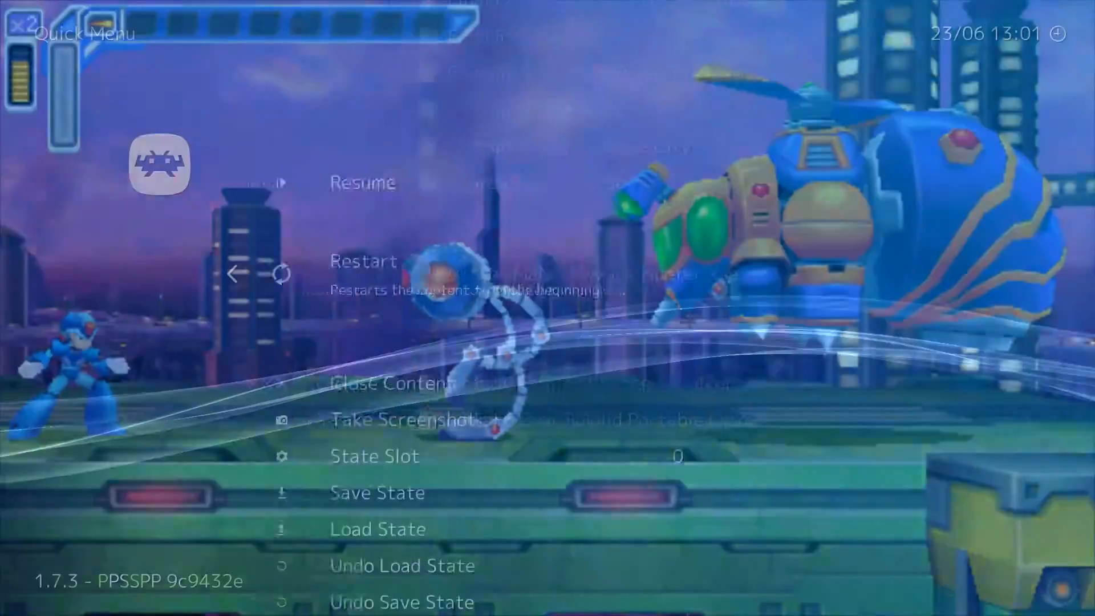
pyautogui.press('Down')
pyautogui.press('Down')
pyautogui.press('Down')
pyautogui.press('Down')
pyautogui.press('Down')
pyautogui.press('Down')
pyautogui.press('Down')
pyautogui.press('Down')
pyautogui.press('Down')
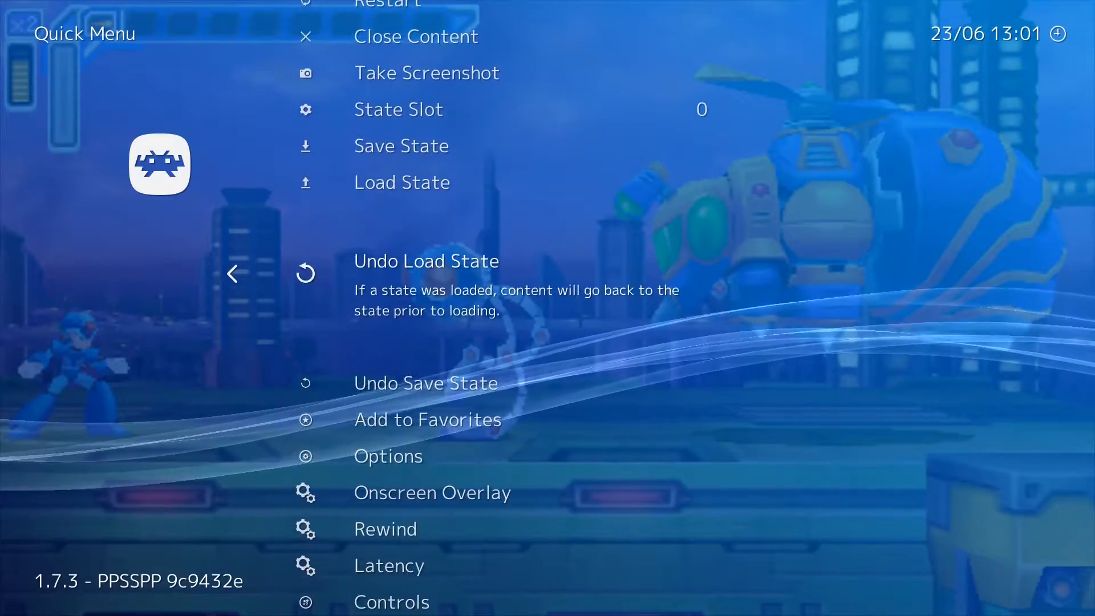
pyautogui.press('Return')
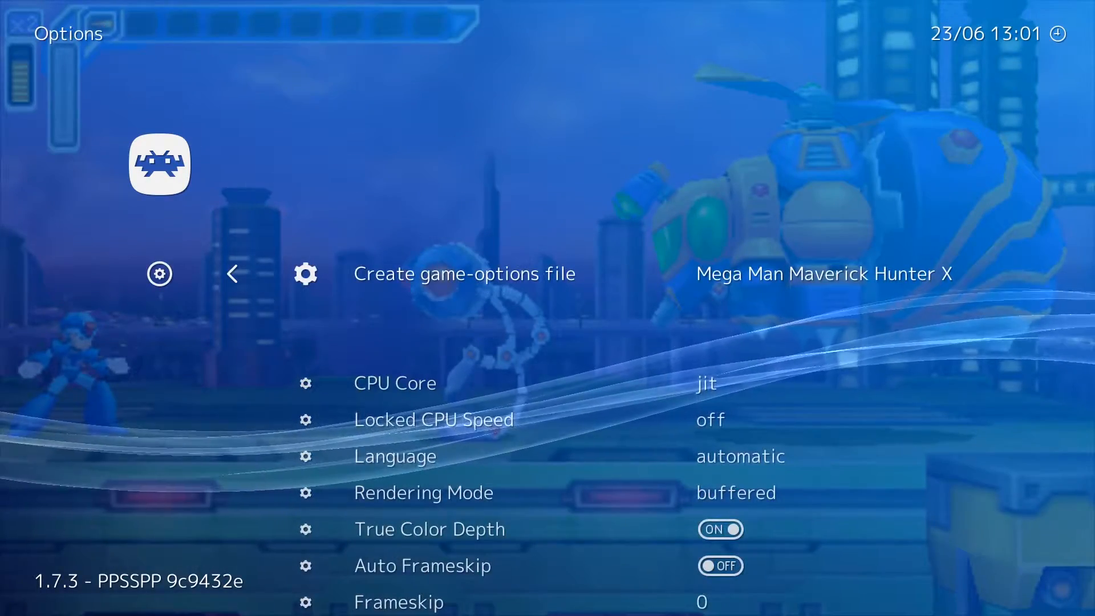
# Step: Try a Locked CPU Speed of 266MHz and the nonbuffered Rendering Mode, then restore off and buffered
pyautogui.press('Down')
pyautogui.press('Down')
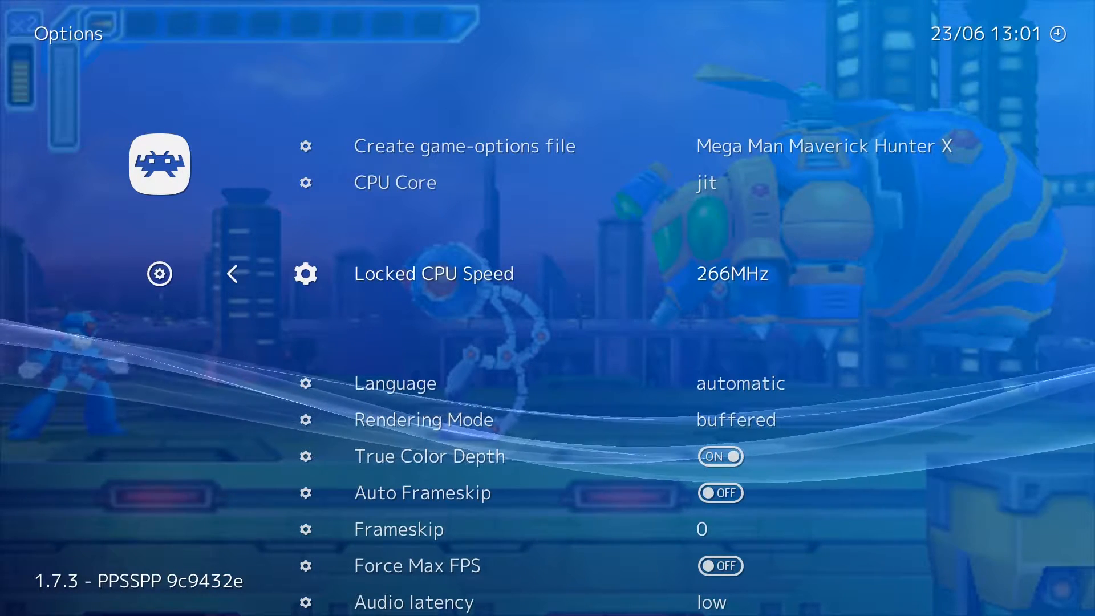
pyautogui.press('Down')
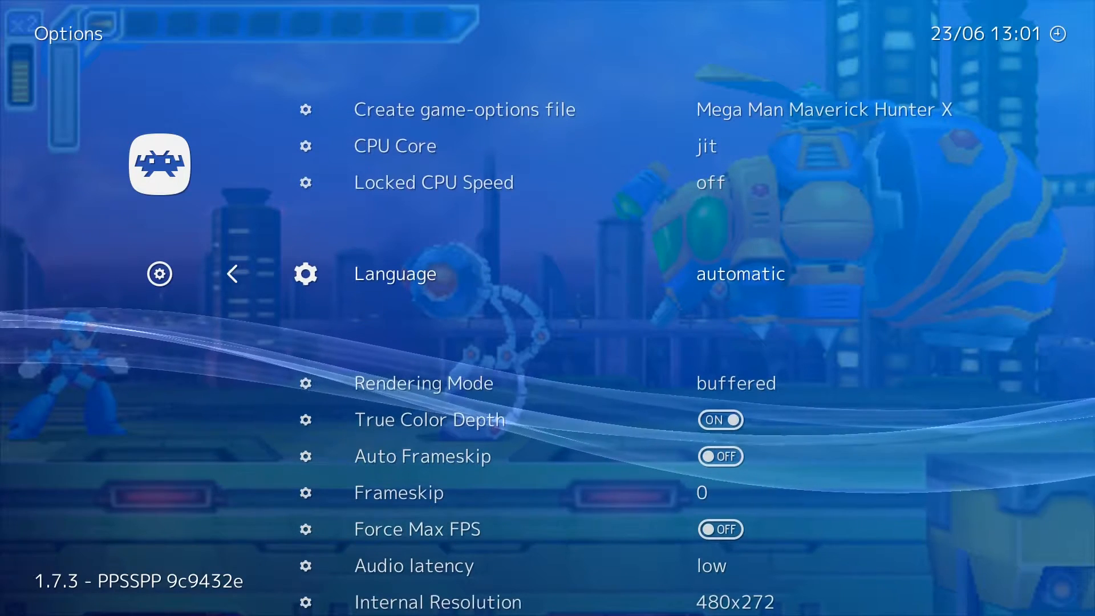
pyautogui.press('Down')
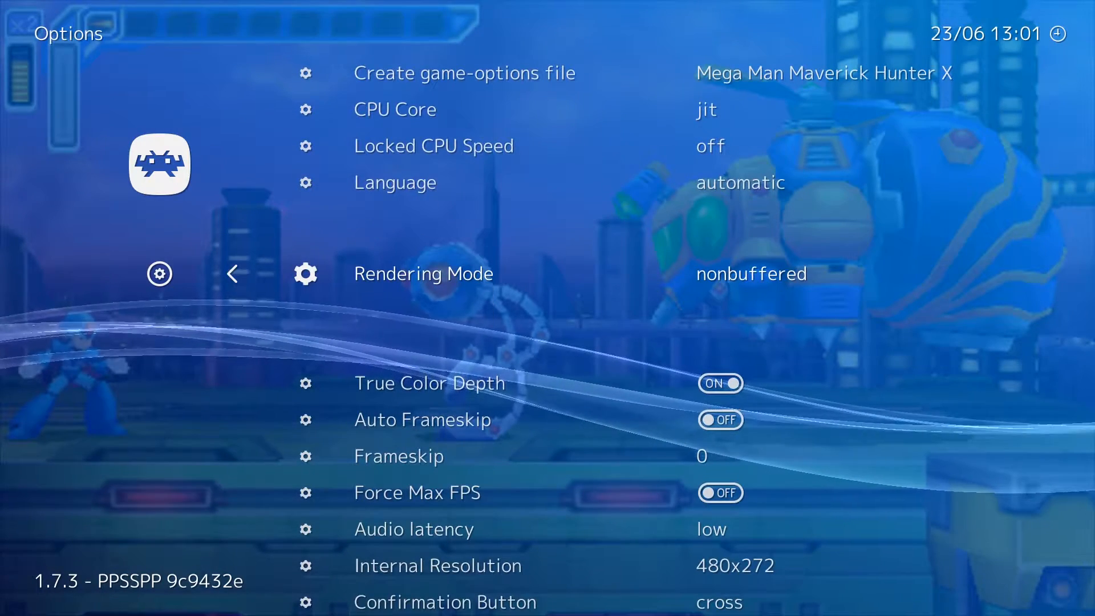
pyautogui.press('Right')
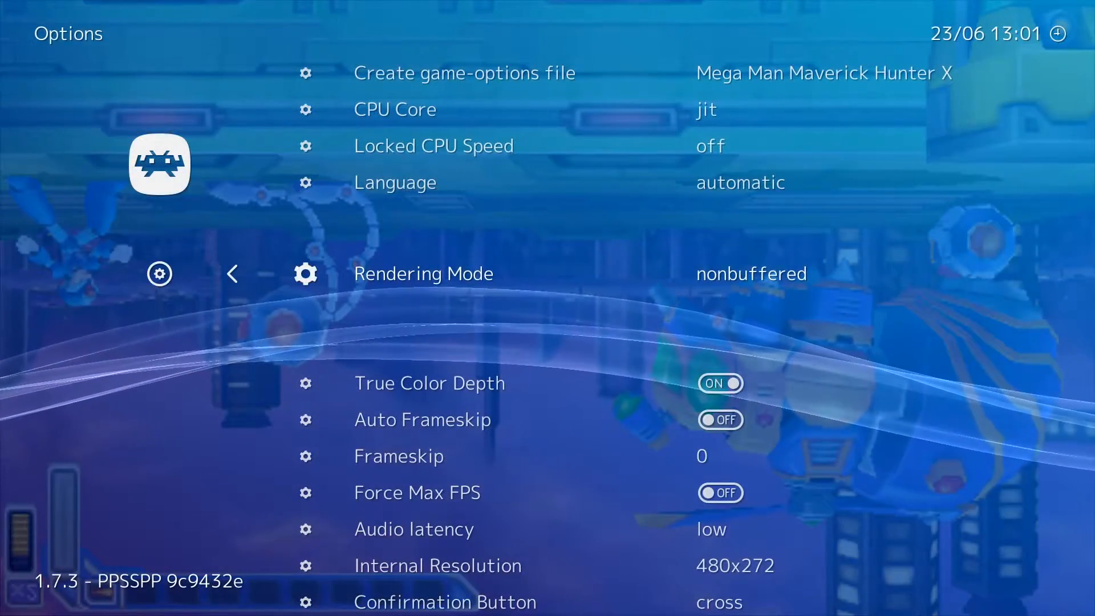
pyautogui.press('Left')
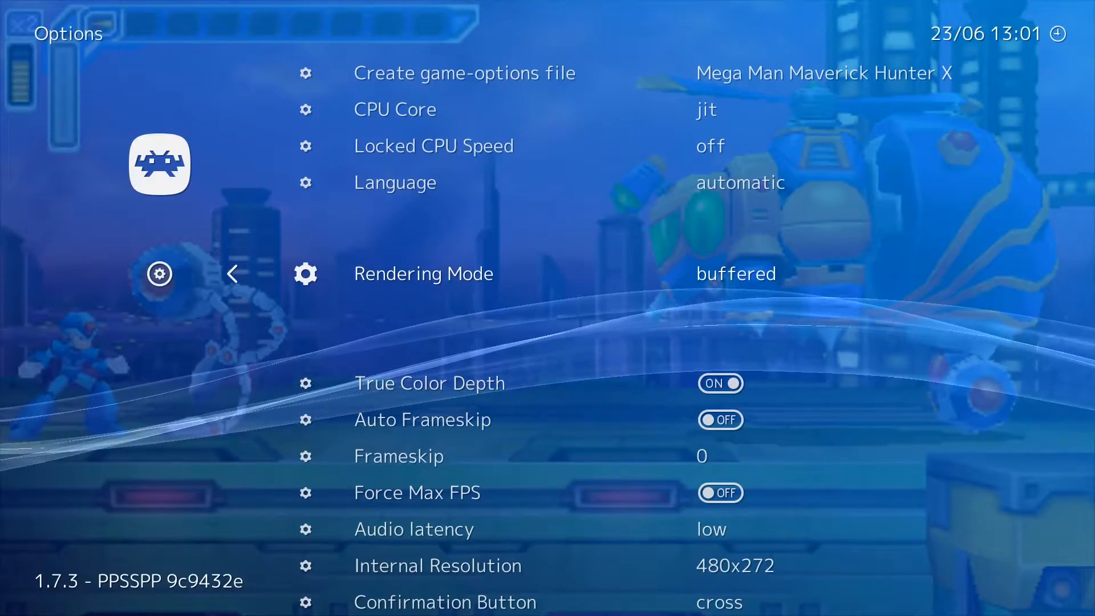
# Step: Review the True Color Depth, Auto Frameskip, Frameskip and Force Max FPS core options
pyautogui.press('Down')
pyautogui.press('Down')
pyautogui.press('Down')
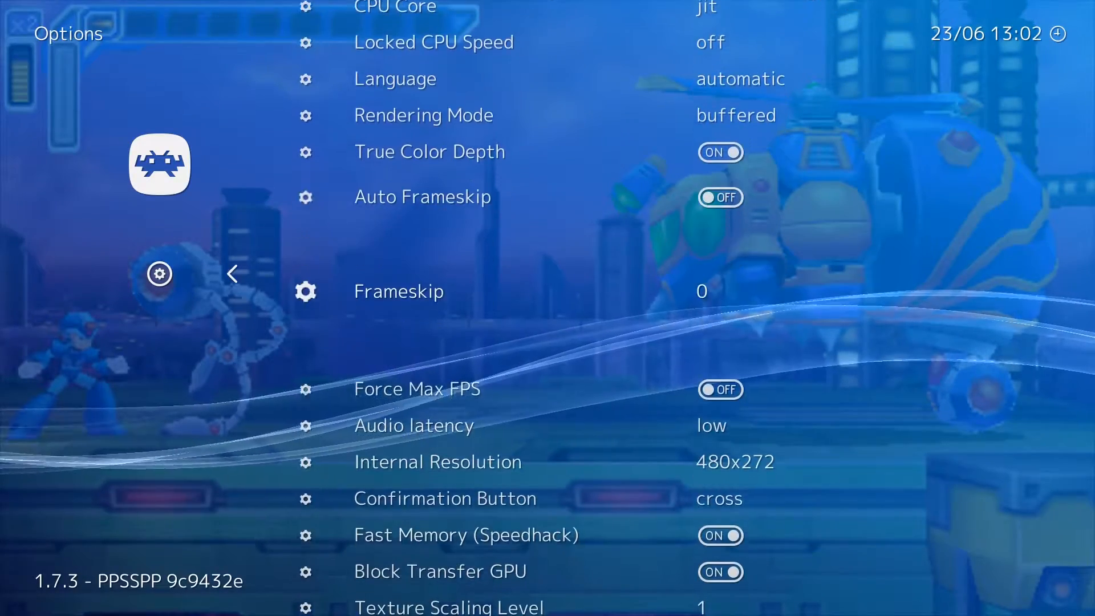
pyautogui.press('Up')
pyautogui.press('Down')
pyautogui.press('Up')
pyautogui.press('Down')
pyautogui.press('Down')
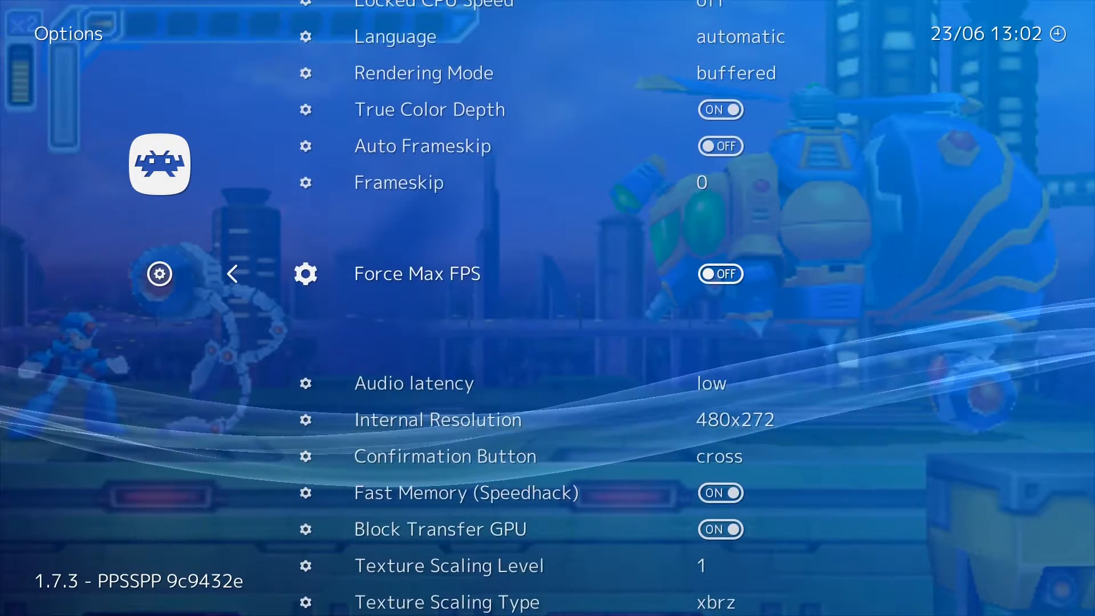
pyautogui.press('Left')
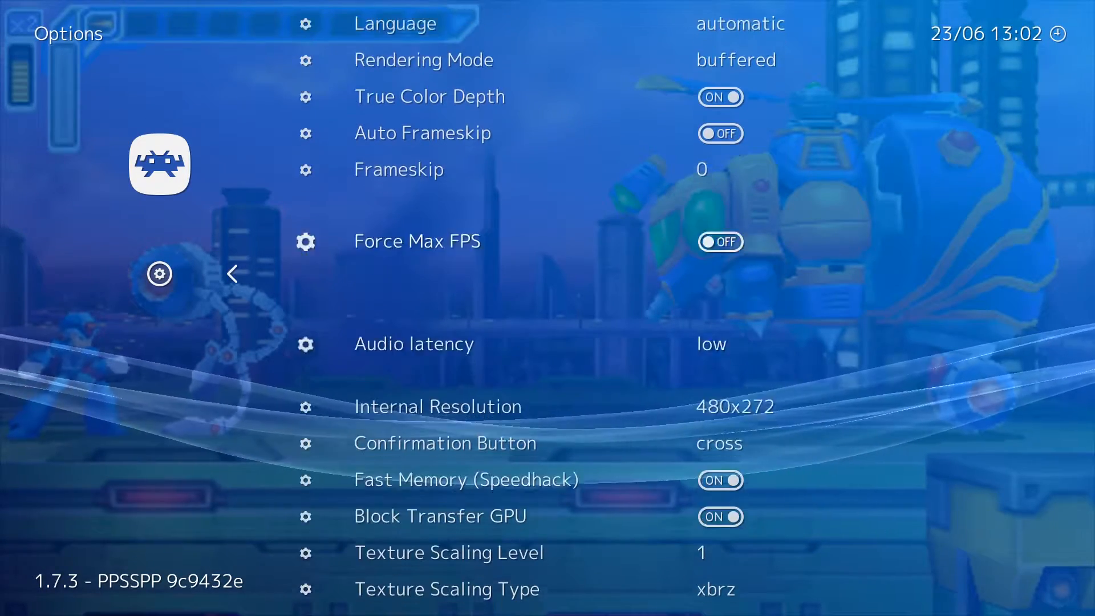
# Step: Set the Internal Resolution to 960x544 and resume the game
pyautogui.press('Down')
pyautogui.press('Down')
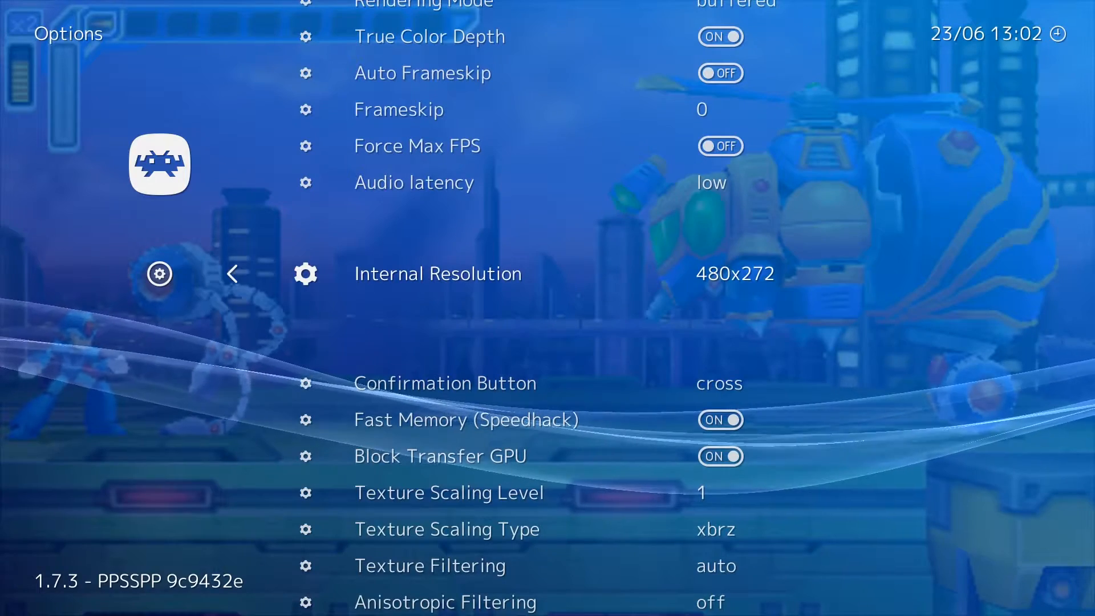
pyautogui.press('Left')
pyautogui.press('Right')
pyautogui.press('F1')
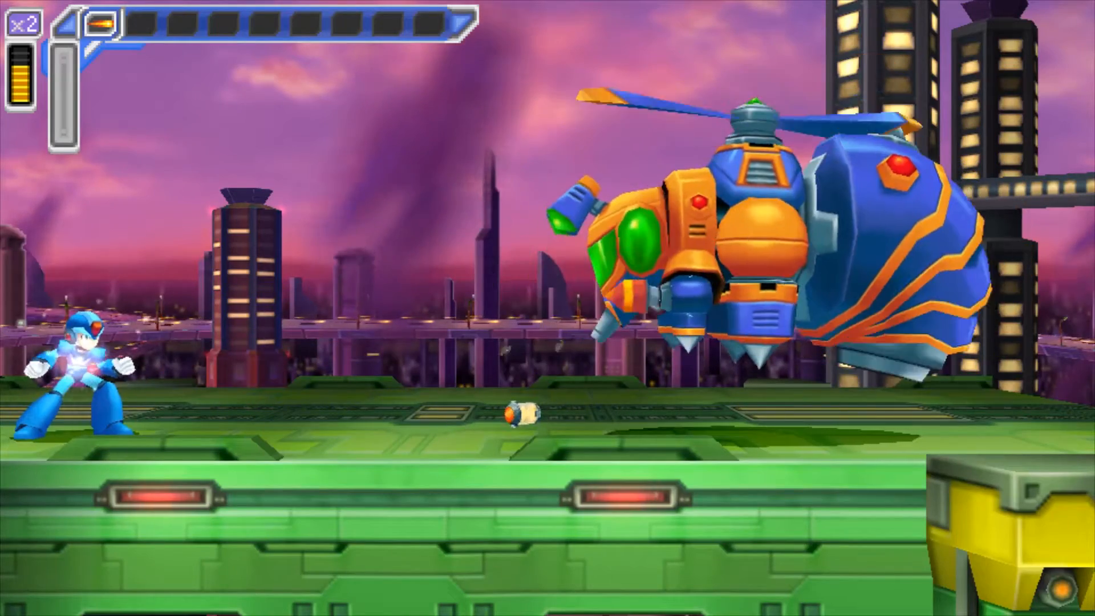
pyautogui.press('Right')
pyautogui.press('z')
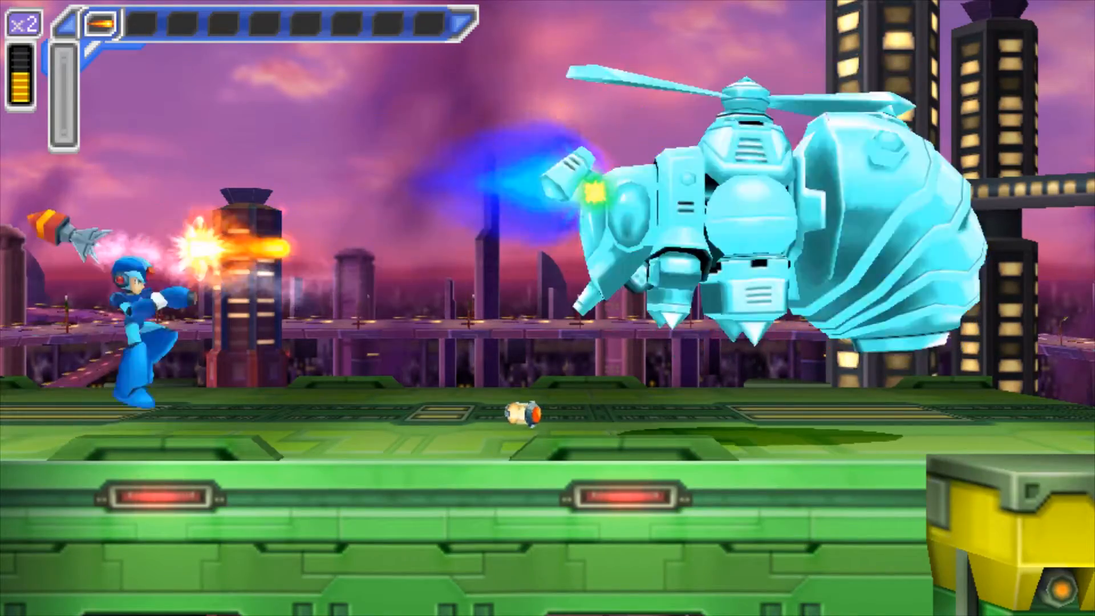
pyautogui.press('z')
pyautogui.press('a')
pyautogui.press('z')
pyautogui.press('Left')
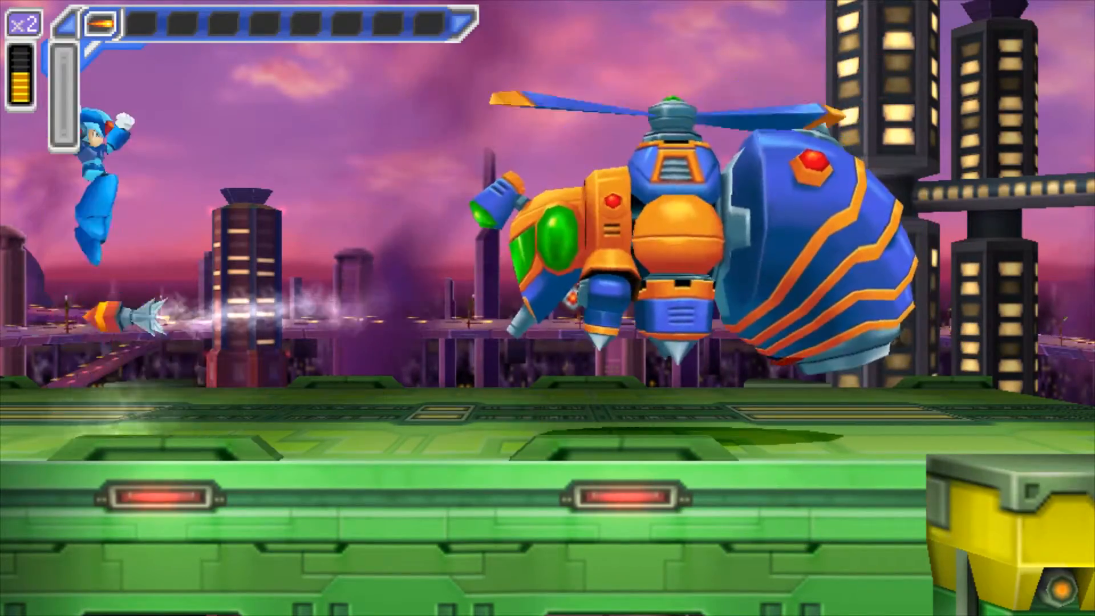
pyautogui.press('Right')
pyautogui.press('a')
pyautogui.press('z')
pyautogui.press('Left')
pyautogui.press('Right')
# Step: Return to the core options and set the Internal Resolution to 1920x1088
pyautogui.press('F1')
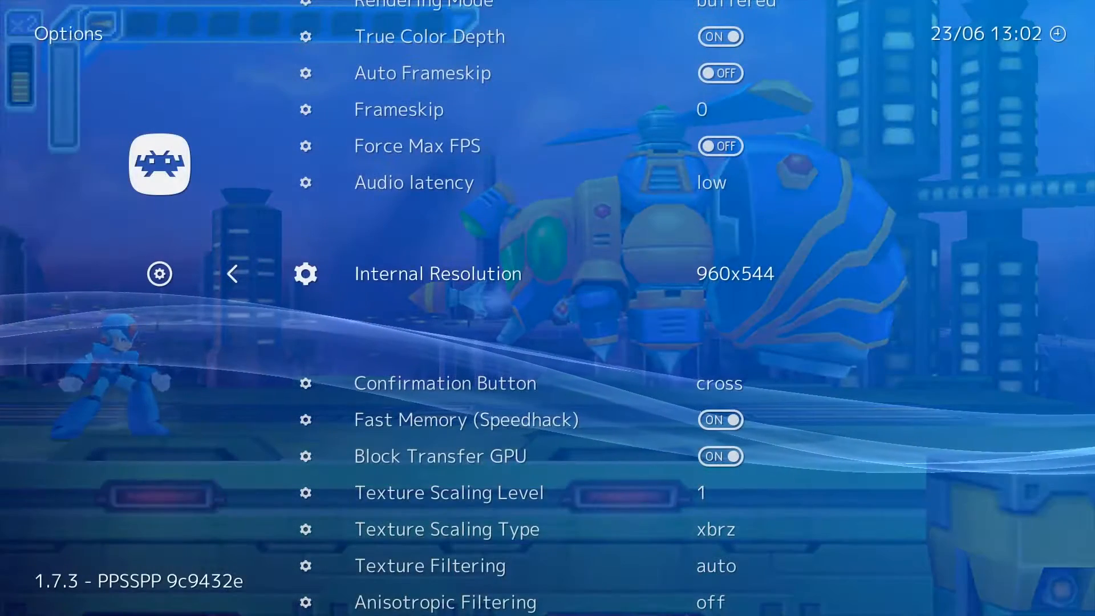
pyautogui.press('Right')
pyautogui.press('Right')
pyautogui.press('Right')
pyautogui.press('Left')
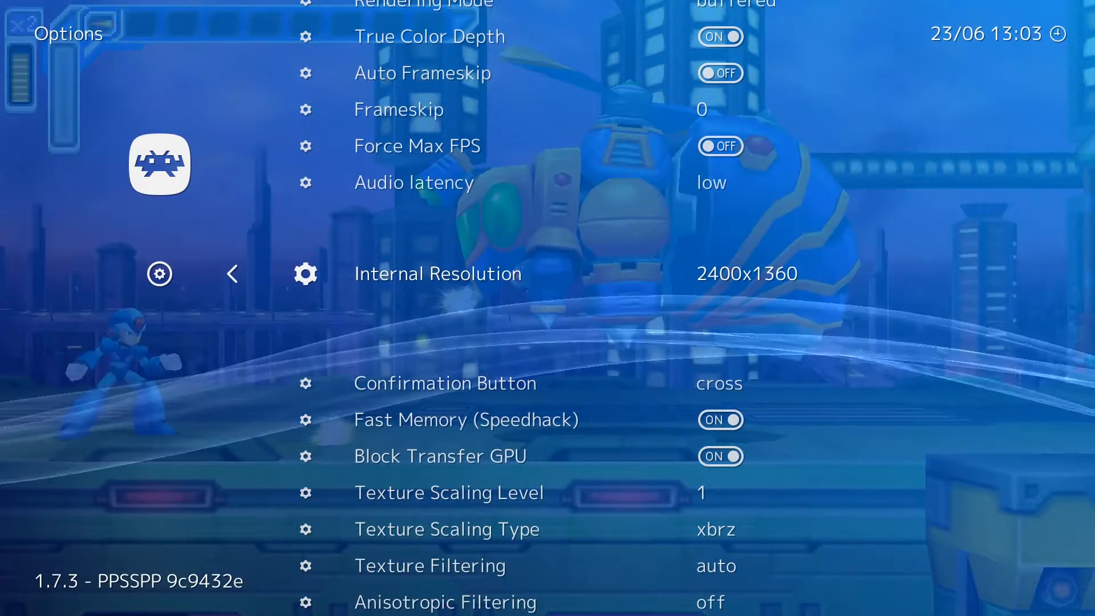
pyautogui.press('Right')
pyautogui.press('Right')
pyautogui.press('Right')
pyautogui.press('Right')
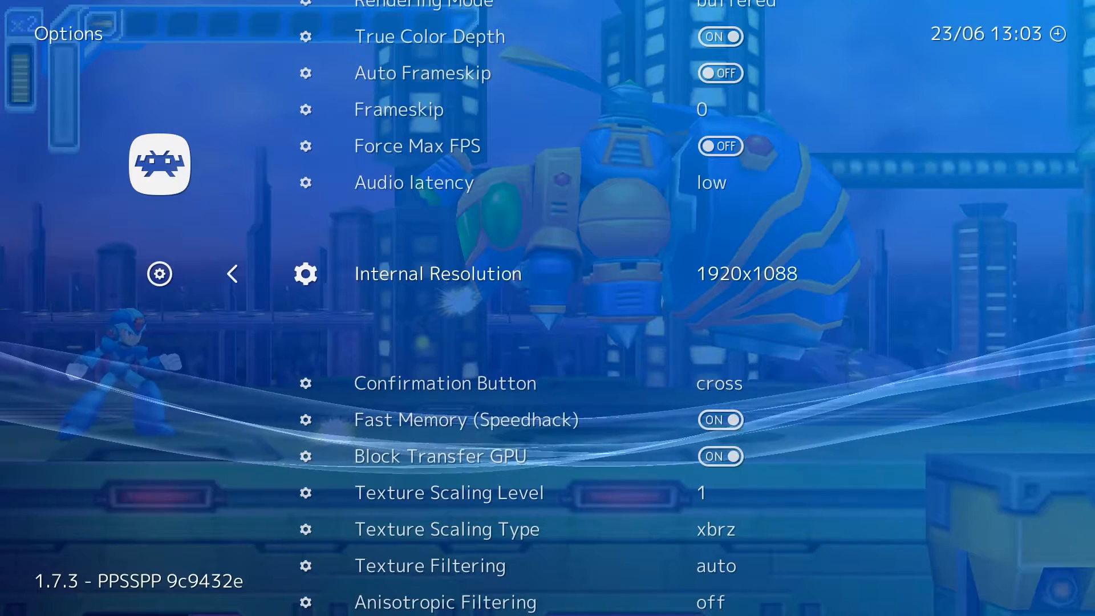
# Step: Set the Texture Scaling Level to 4
pyautogui.press('Down')
pyautogui.press('Down')
pyautogui.press('Down')
pyautogui.press('Down')
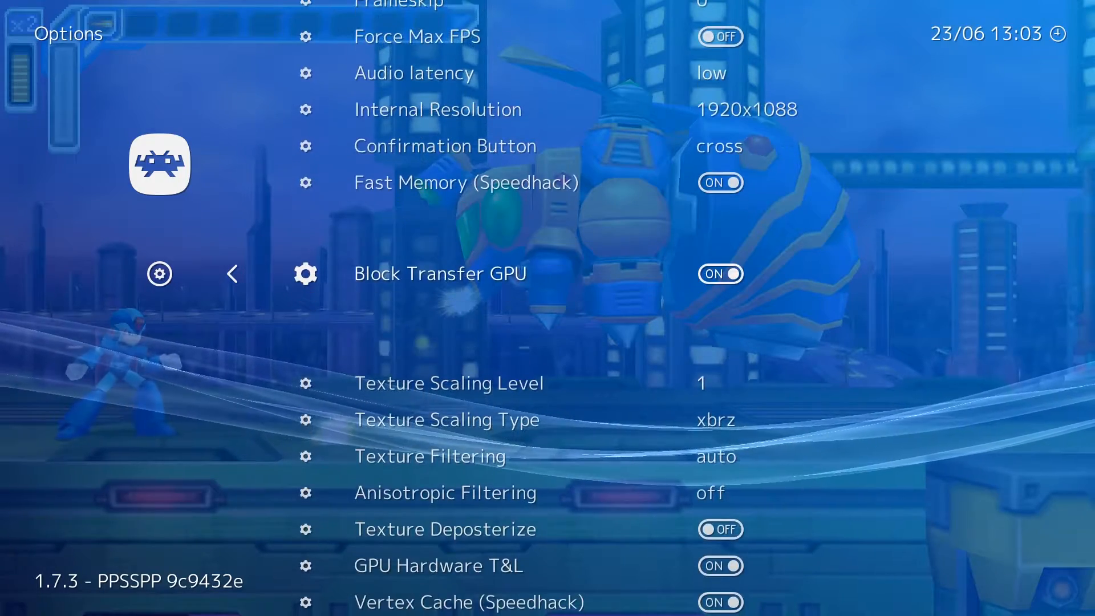
pyautogui.press('Right')
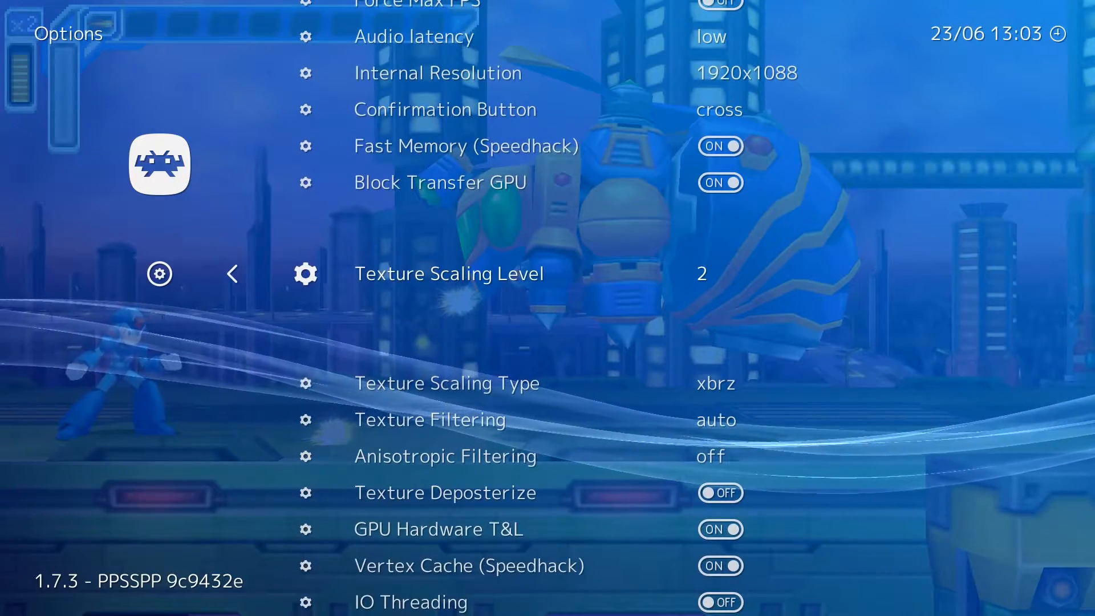
pyautogui.press('Right')
pyautogui.press('Right')
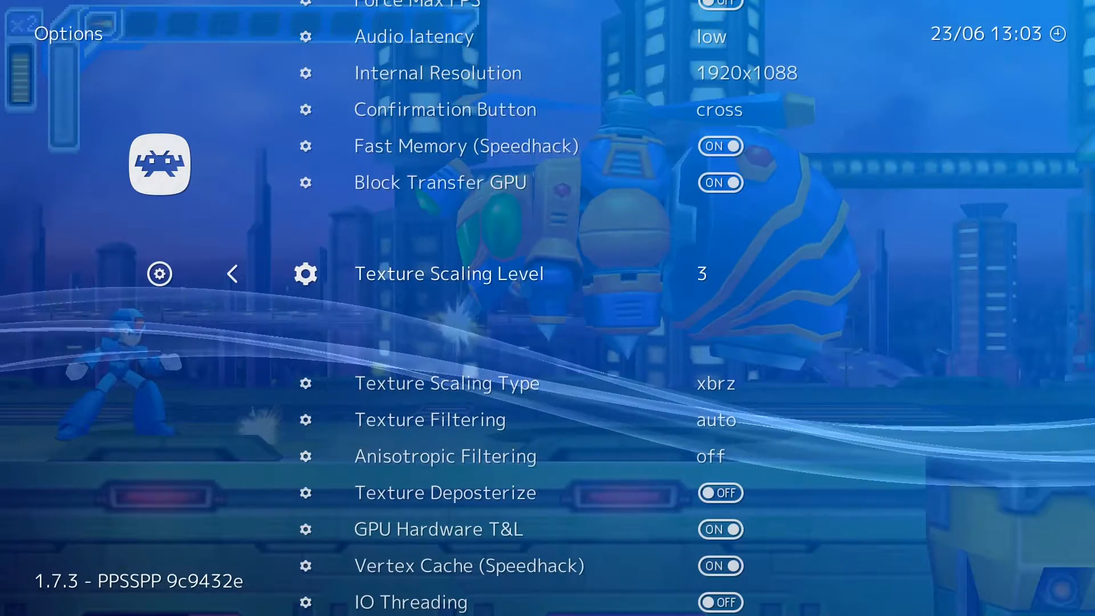
# Step: Try nearest Texture Filtering and set it back to auto
pyautogui.press('Down')
pyautogui.press('Down')
pyautogui.press('Right')
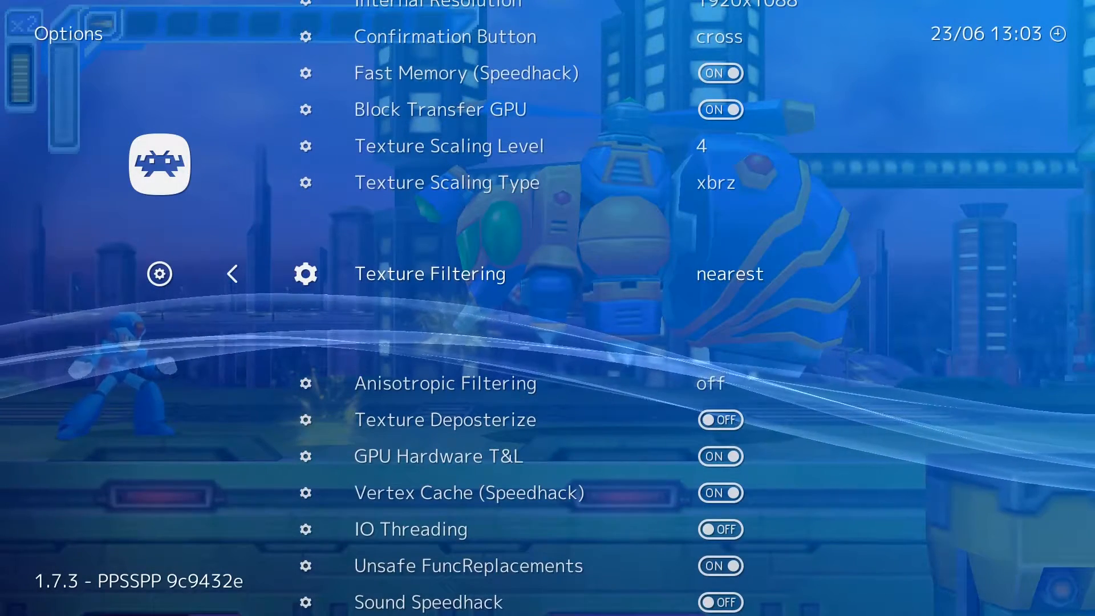
pyautogui.press('Left')
pyautogui.press('Left')
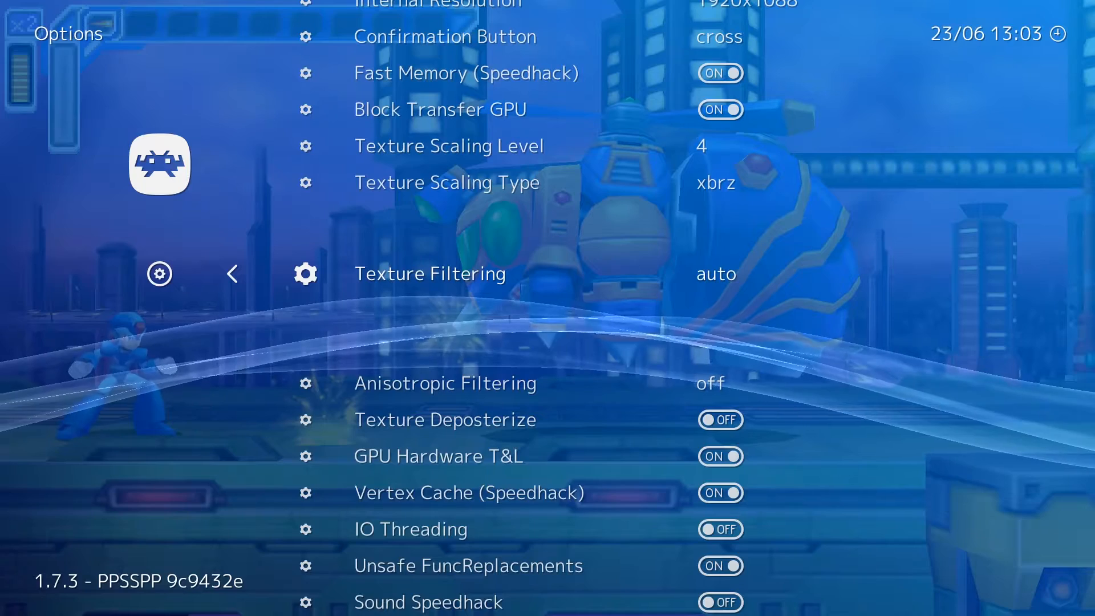
# Step: Set Anisotropic Filtering to 16x, turn on Texture Deposterize and go back to the game
pyautogui.press('Down')
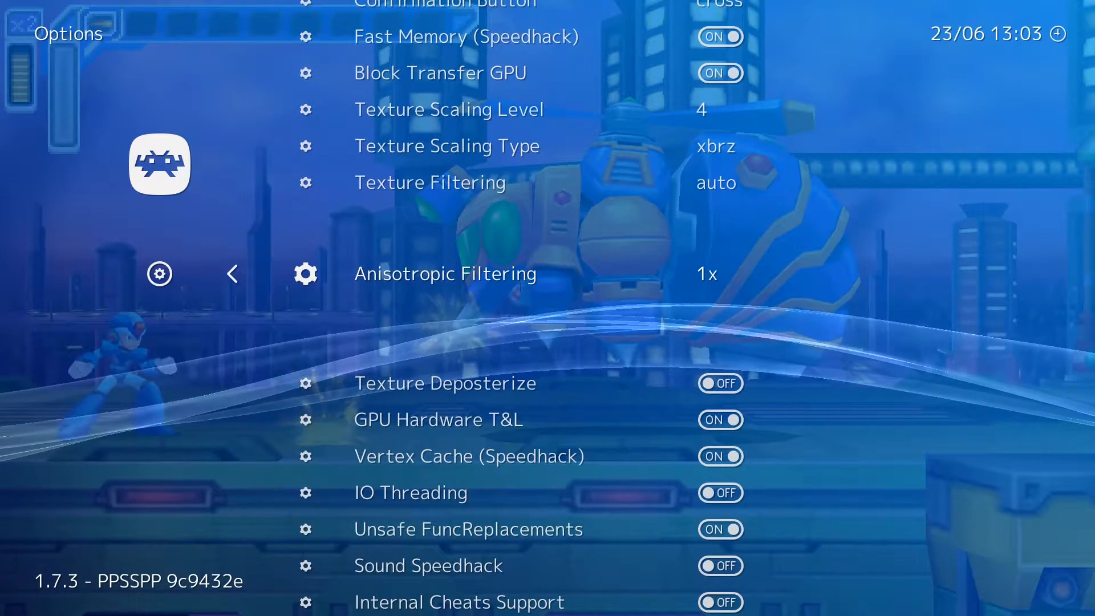
pyautogui.press('Down')
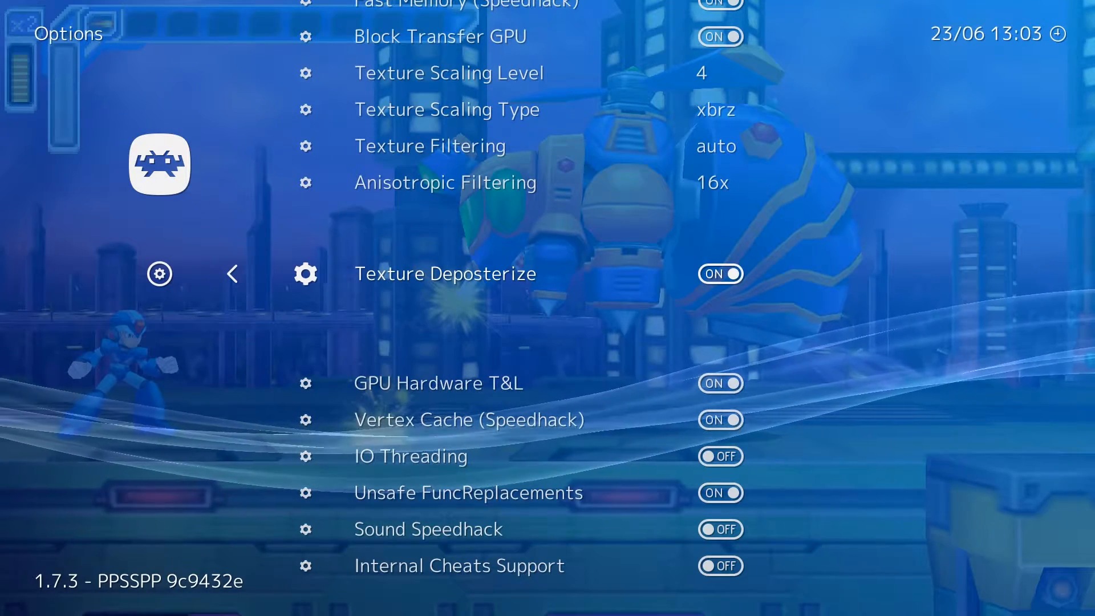
pyautogui.press('Down')
pyautogui.press('Down')
pyautogui.press('Down')
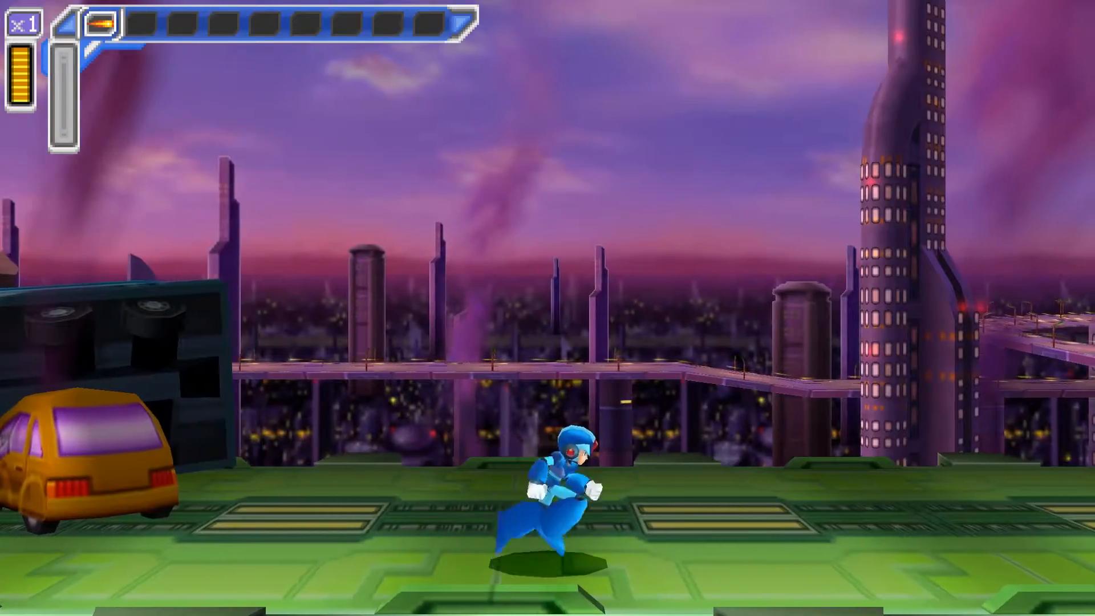
# Step: Open the game's shader settings and bring up the folder list for loading a shader preset
pyautogui.press('F1')
pyautogui.press('BackSpace')
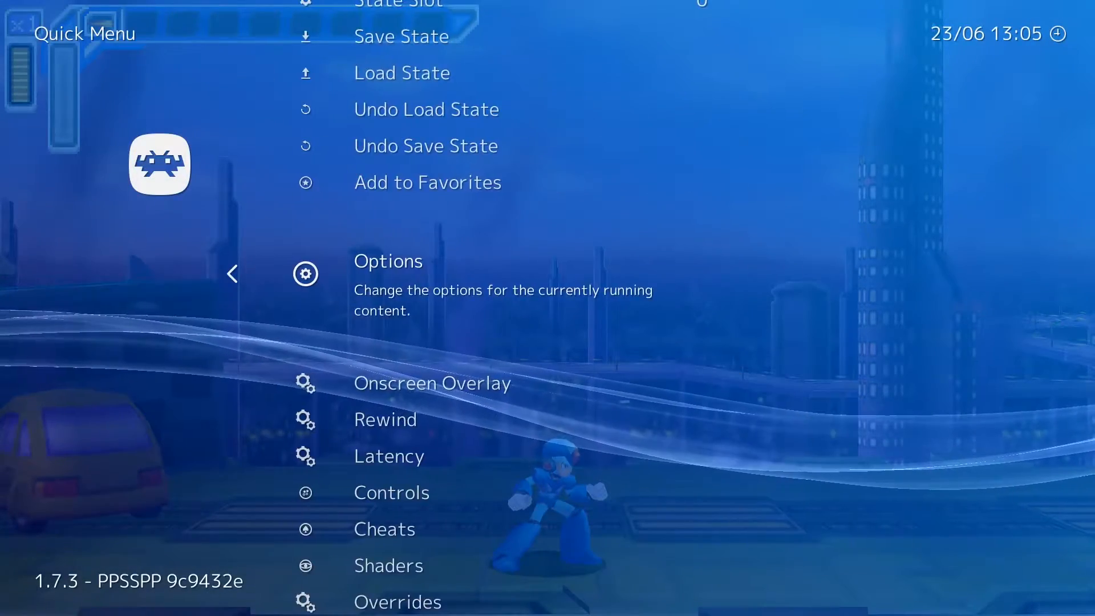
pyautogui.press('Down')
pyautogui.press('Down')
pyautogui.press('Down')
pyautogui.press('Down')
pyautogui.press('Down')
pyautogui.press('Down')
pyautogui.press('Return')
pyautogui.press('Down')
pyautogui.press('Down')
pyautogui.press('Down')
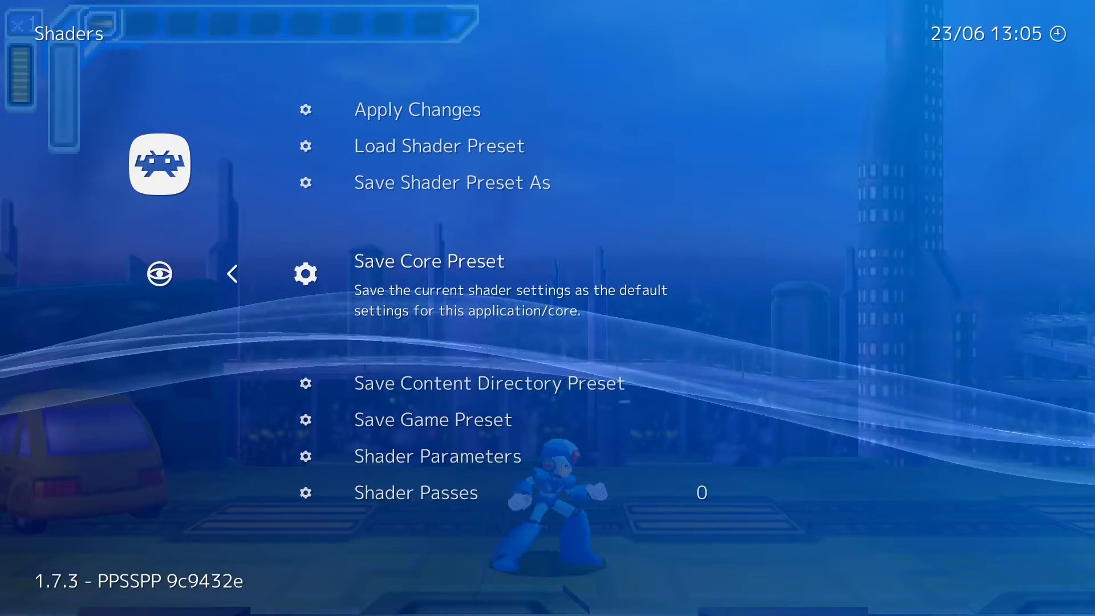
pyautogui.press('Up')
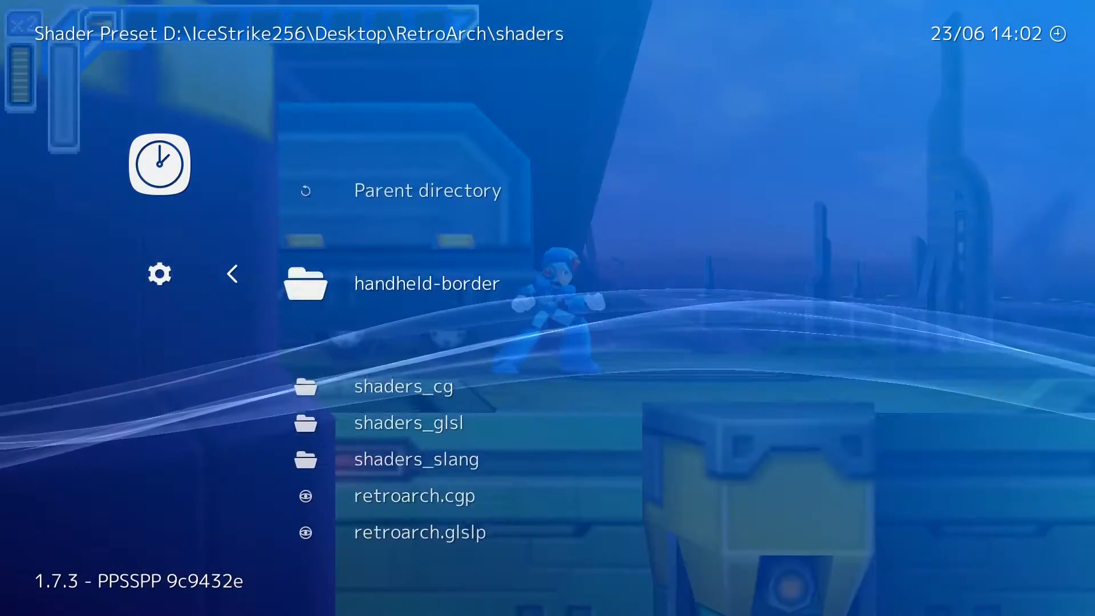
# Step: Open the handheld folder inside shaders_glsl
pyautogui.press('Down')
pyautogui.press('Down')
pyautogui.press('Return')
pyautogui.press('Down')
pyautogui.press('Down')
pyautogui.press('Down')
pyautogui.press('Down')
pyautogui.press('Down')
pyautogui.press('Down')
pyautogui.press('Down')
pyautogui.press('Down')
pyautogui.press('Down')
pyautogui.press('Down')
pyautogui.press('Down')
pyautogui.press('Down')
pyautogui.press('Down')
pyautogui.press('Down')
pyautogui.press('Down')
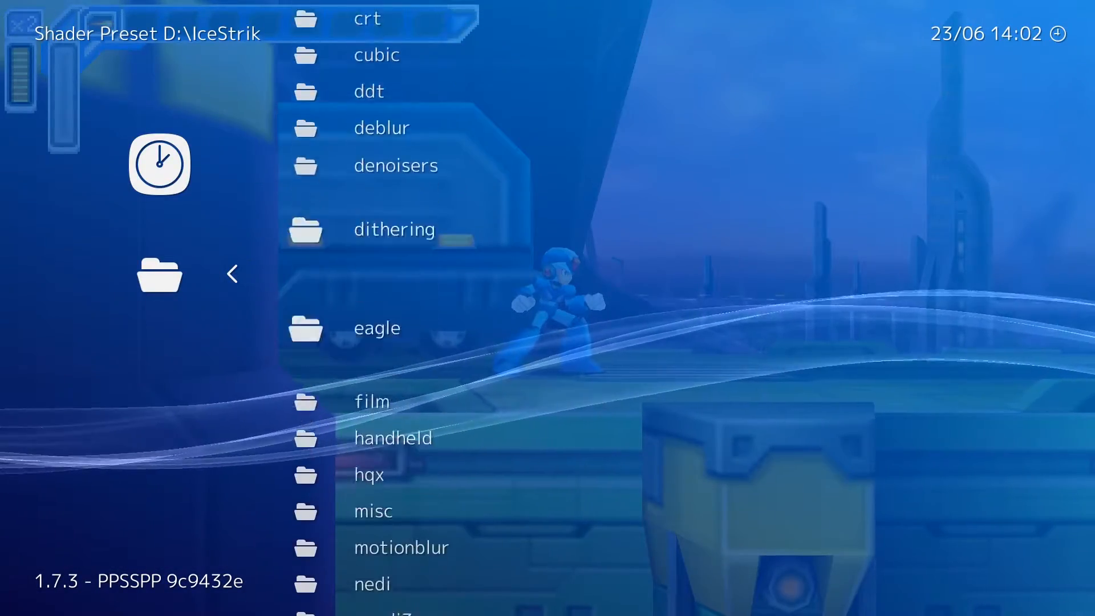
pyautogui.press('Return')
pyautogui.press('Return')
# Step: Open the console-border folder inside the handheld folder of shaders_glsl
pyautogui.press('Down')
pyautogui.press('Down')
pyautogui.press('Down')
pyautogui.press('Down')
pyautogui.press('Down')
pyautogui.press('Down')
pyautogui.press('Down')
pyautogui.press('Down')
pyautogui.press('Down')
pyautogui.press('Down')
pyautogui.press('Down')
pyautogui.press('Down')
pyautogui.press('Down')
pyautogui.press('Down')
pyautogui.press('Down')
pyautogui.press('Down')
pyautogui.press('Down')
pyautogui.press('Down')
pyautogui.press('Down')
pyautogui.press('Down')
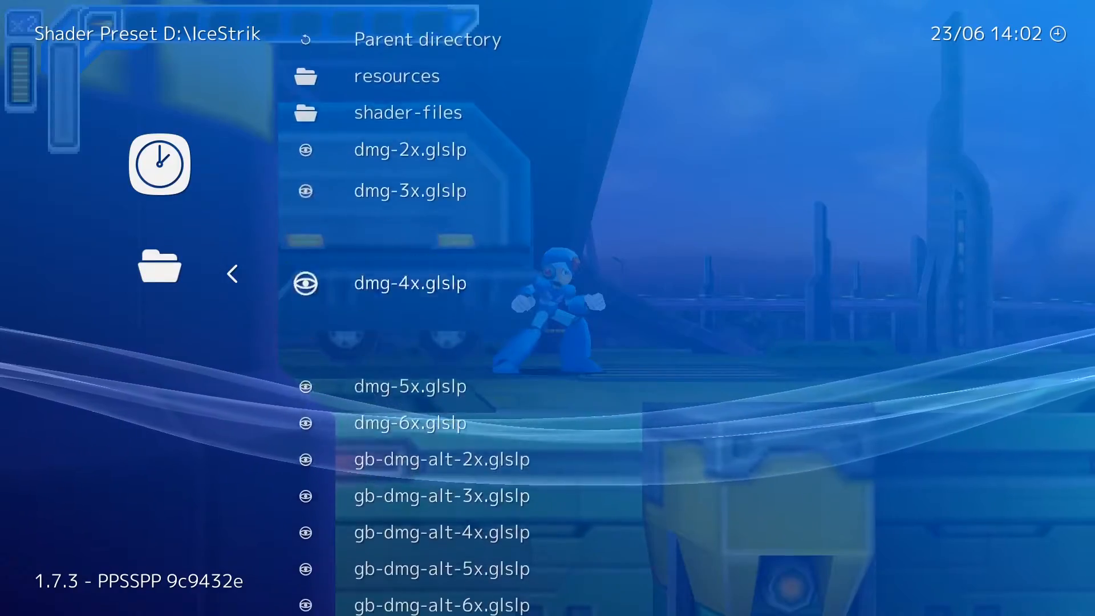
# Step: Load a PSP console-border preset in .glslp format for the running game
pyautogui.press('Down')
pyautogui.press('Down')
pyautogui.press('Down')
pyautogui.press('Down')
pyautogui.press('Down')
pyautogui.press('Down')
pyautogui.press('Down')
pyautogui.press('Down')
pyautogui.press('Down')
pyautogui.press('Down')
pyautogui.press('Down')
pyautogui.press('Down')
pyautogui.press('Down')
pyautogui.press('Down')
pyautogui.press('Down')
pyautogui.press('Down')
pyautogui.press('Down')
pyautogui.press('Down')
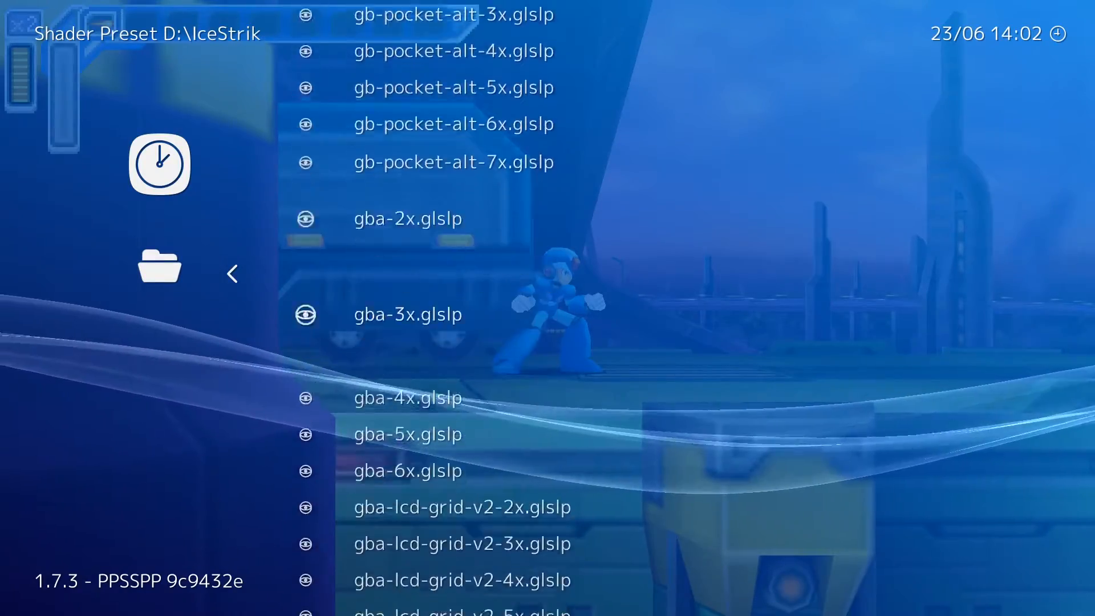
pyautogui.press('Down')
pyautogui.press('Down')
pyautogui.press('Down')
pyautogui.press('Down')
pyautogui.press('Down')
pyautogui.press('Down')
pyautogui.press('Down')
pyautogui.press('Down')
pyautogui.press('Down')
pyautogui.press('Down')
pyautogui.press('Down')
pyautogui.press('Down')
pyautogui.press('Down')
pyautogui.press('Down')
pyautogui.press('Down')
pyautogui.press('Down')
pyautogui.press('Down')
pyautogui.press('Down')
pyautogui.press('Down')
pyautogui.press('Down')
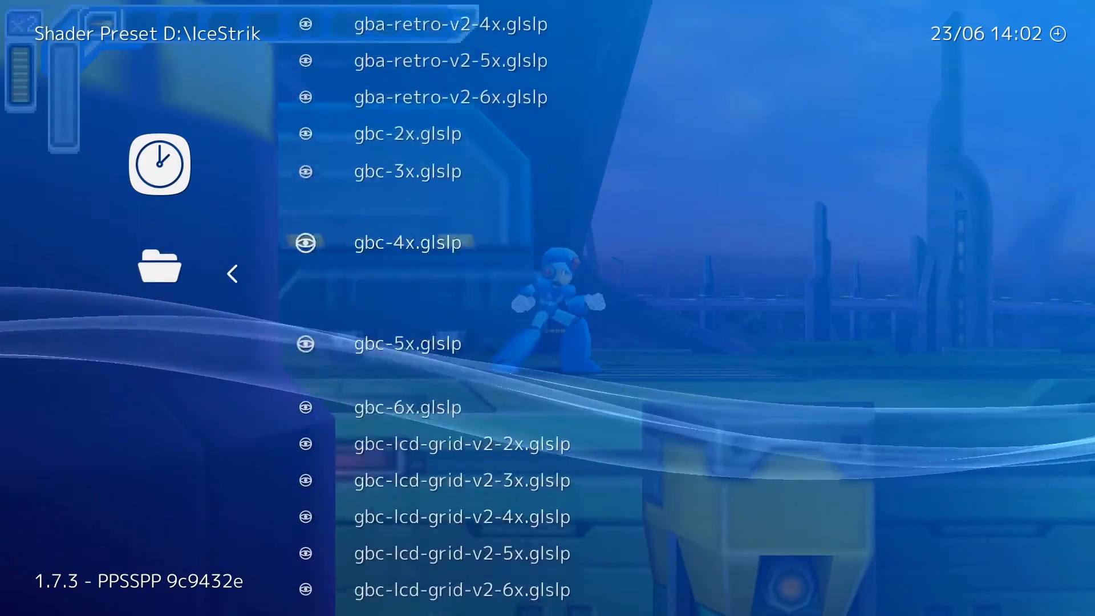
pyautogui.press('Down')
pyautogui.press('Down')
pyautogui.press('Down')
pyautogui.press('Down')
pyautogui.press('Down')
pyautogui.press('Down')
pyautogui.press('Down')
pyautogui.press('Down')
pyautogui.press('Down')
pyautogui.press('Down')
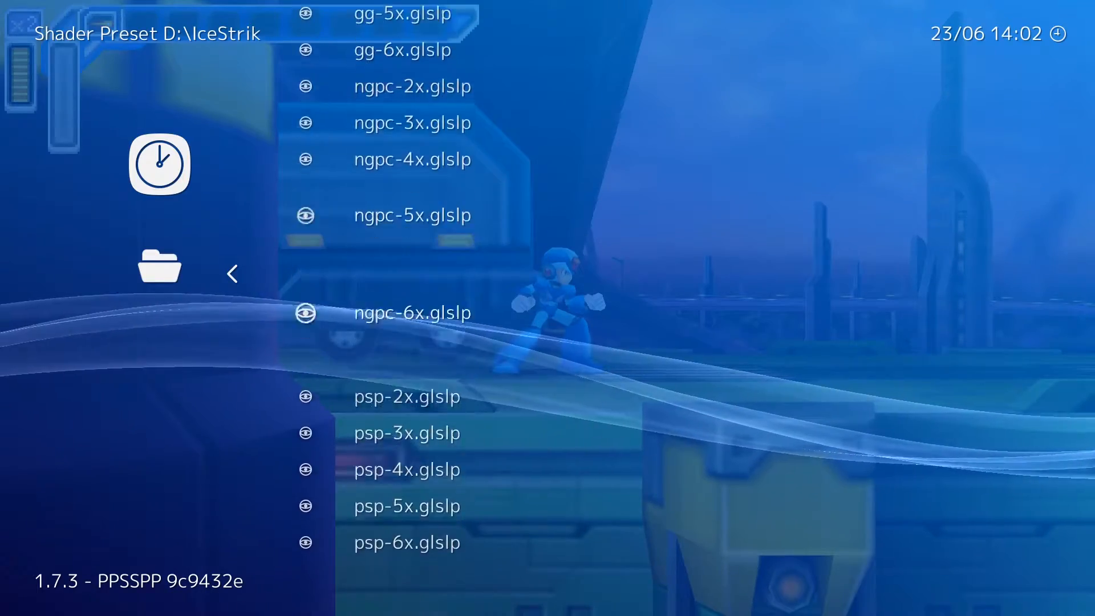
pyautogui.press('Return')
pyautogui.press('F1')
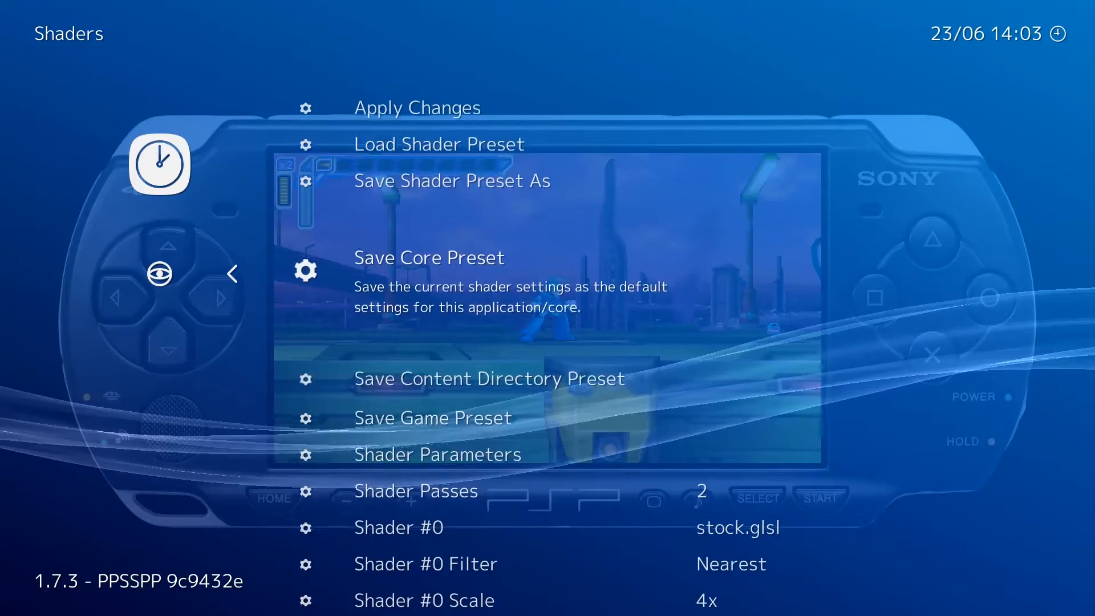
# Step: Start loading another shader preset and open the console-border folder inside shaders_cg's handheld folder
pyautogui.press('Return')
pyautogui.press('Down')
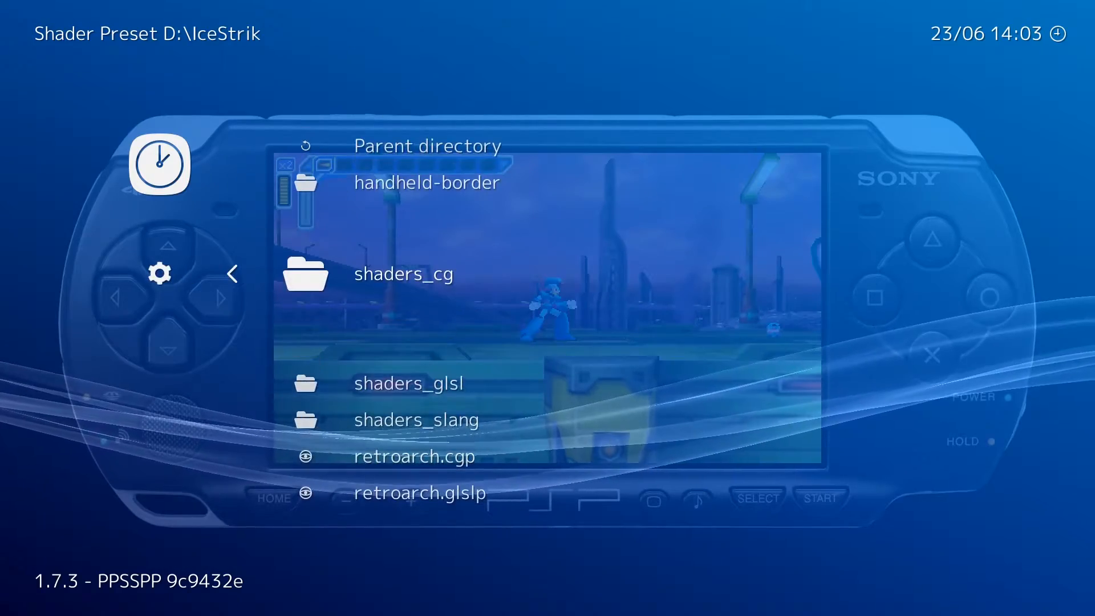
pyautogui.press('Return')
pyautogui.press('Down')
pyautogui.press('Down')
pyautogui.press('Down')
pyautogui.press('Down')
pyautogui.press('Down')
pyautogui.press('Down')
pyautogui.press('Down')
pyautogui.press('Down')
pyautogui.press('Down')
pyautogui.press('Down')
pyautogui.press('Down')
pyautogui.press('Down')
pyautogui.press('Down')
pyautogui.press('Down')
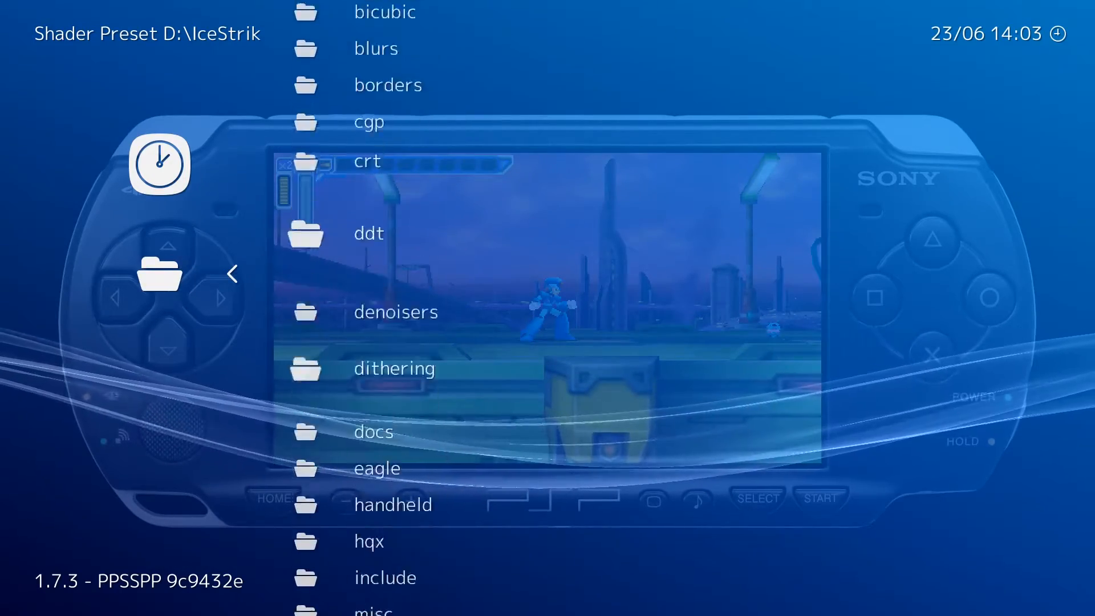
pyautogui.press('Return')
pyautogui.press('Down')
pyautogui.press('Return')
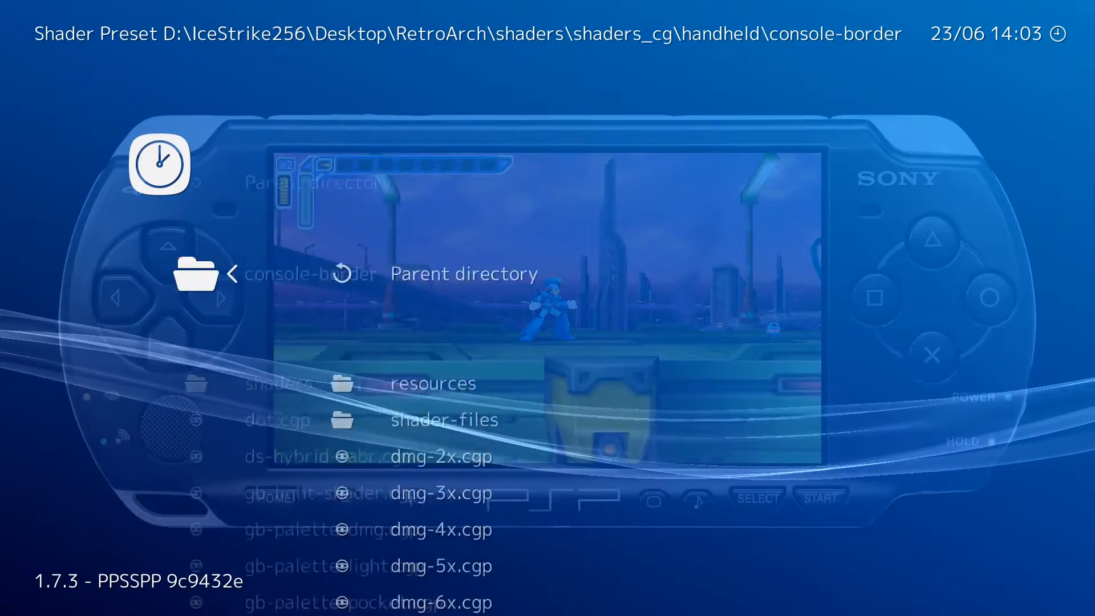
# Step: Load a PSP console-border preset in .cgp format and return to the game
pyautogui.press('Down')
pyautogui.press('Down')
pyautogui.press('Down')
pyautogui.press('Down')
pyautogui.press('Down')
pyautogui.press('Down')
pyautogui.press('Down')
pyautogui.press('Down')
pyautogui.press('Down')
pyautogui.press('Down')
pyautogui.press('Down')
pyautogui.press('Down')
pyautogui.press('Down')
pyautogui.press('Down')
pyautogui.press('Down')
pyautogui.press('Down')
pyautogui.press('Down')
pyautogui.press('Down')
pyautogui.press('Down')
pyautogui.press('Down')
pyautogui.press('Down')
pyautogui.press('Down')
pyautogui.press('Down')
pyautogui.press('Down')
pyautogui.press('Down')
pyautogui.press('Down')
pyautogui.press('Down')
pyautogui.press('Down')
pyautogui.press('Down')
pyautogui.press('Down')
pyautogui.press('Down')
pyautogui.press('Down')
pyautogui.press('Down')
pyautogui.press('Down')
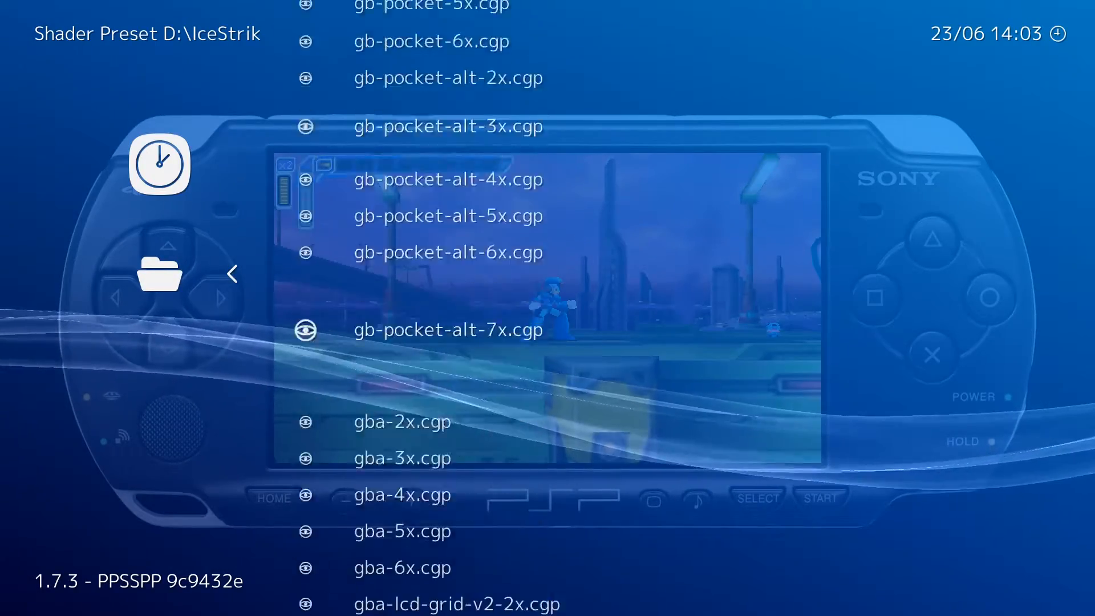
pyautogui.press('Down')
pyautogui.press('Down')
pyautogui.press('Down')
pyautogui.press('Down')
pyautogui.press('Down')
pyautogui.press('Down')
pyautogui.press('Down')
pyautogui.press('Down')
pyautogui.press('Down')
pyautogui.press('Down')
pyautogui.press('Down')
pyautogui.press('Down')
pyautogui.press('Down')
pyautogui.press('Down')
pyautogui.press('Down')
pyautogui.press('Down')
pyautogui.press('Down')
pyautogui.press('Down')
pyautogui.press('Down')
pyautogui.press('Down')
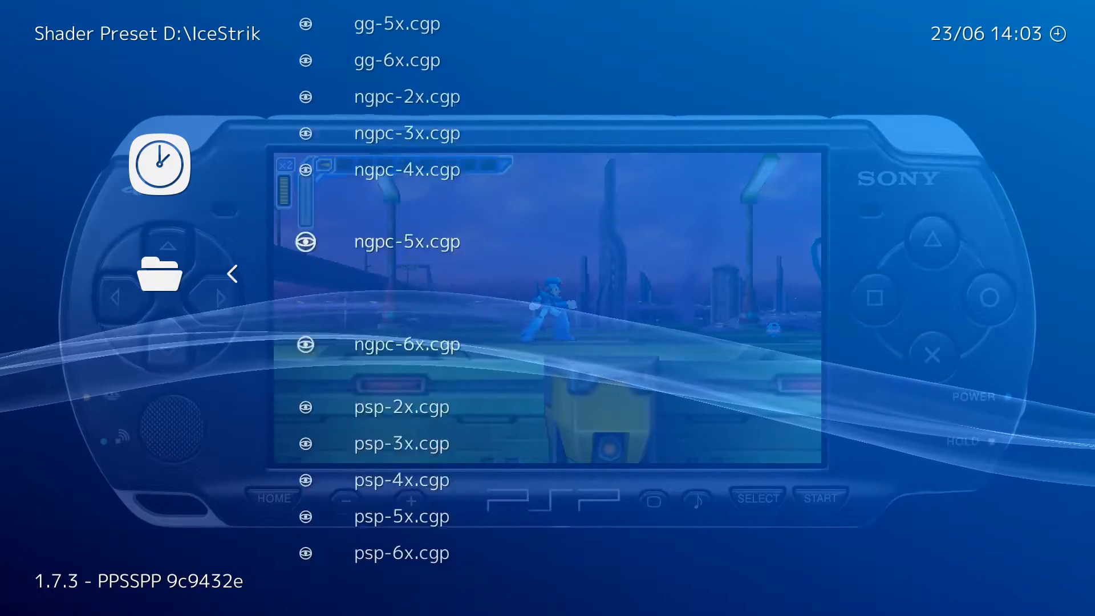
pyautogui.press('Return')
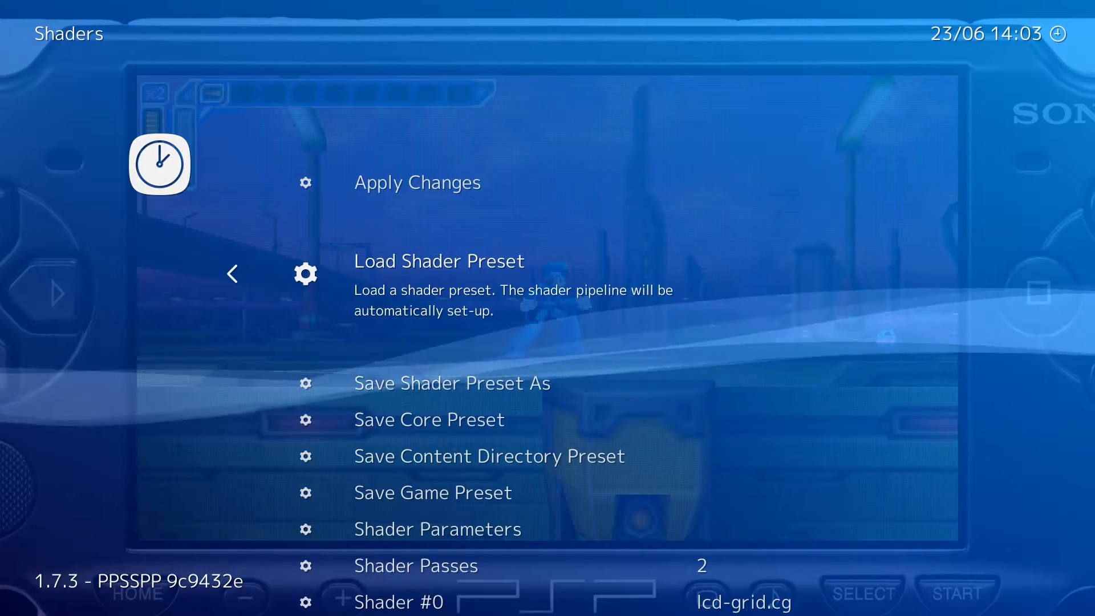
pyautogui.press('F1')
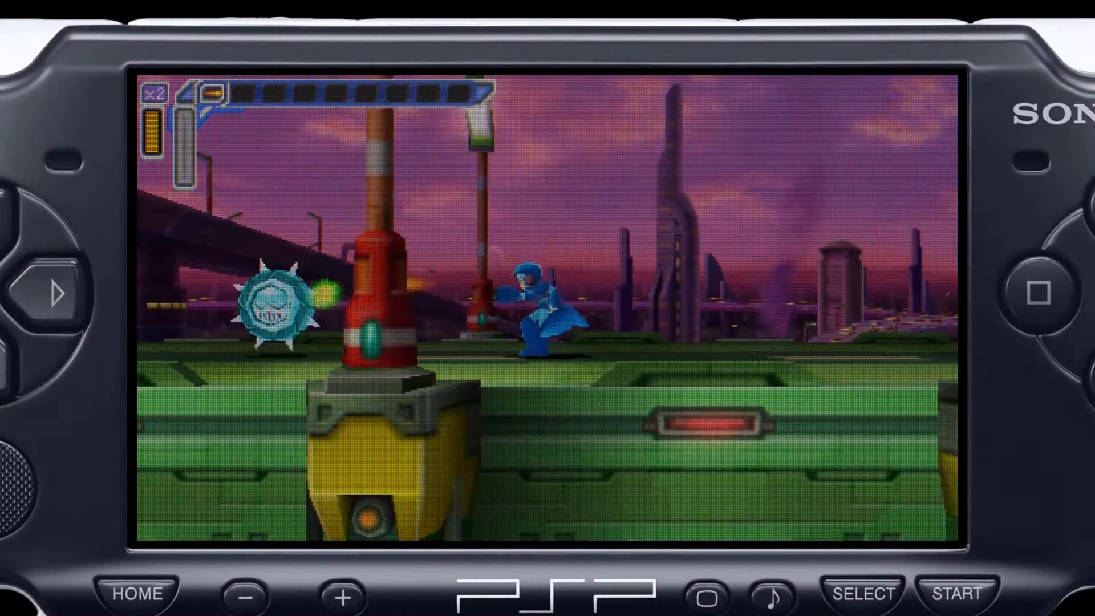
# Step: Move the character and shoot at the enemy to check how the PSP border preset looks during play
pyautogui.press('a')
pyautogui.press('a')
pyautogui.press('a')
pyautogui.press('Right')
pyautogui.press('a')
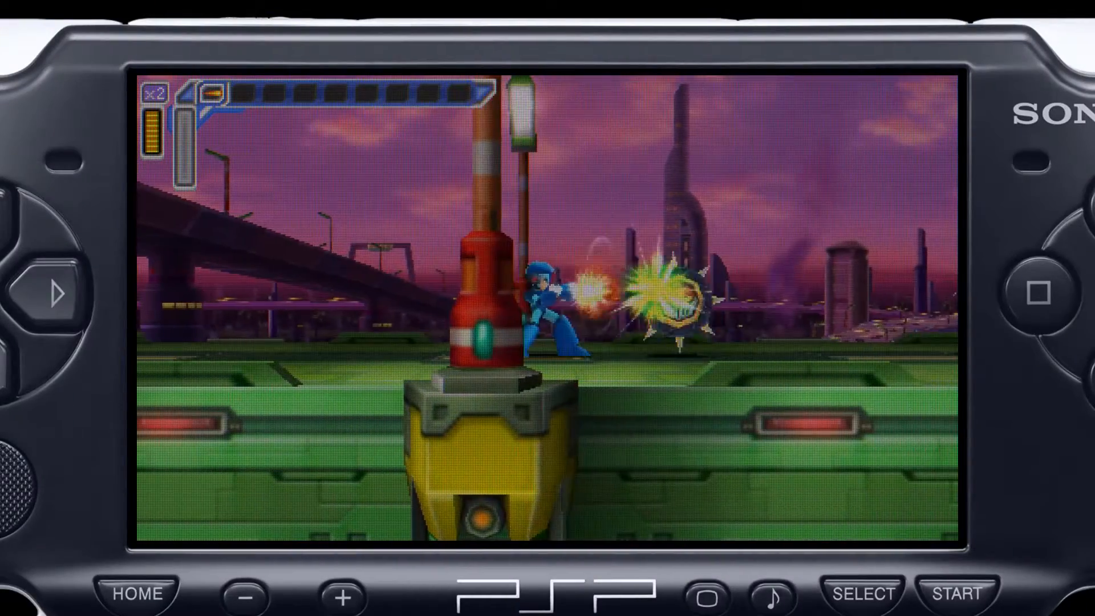
# Step: Replace the PSP border preset with a borderless LCD-grid shader and return to the game
pyautogui.press('F1')
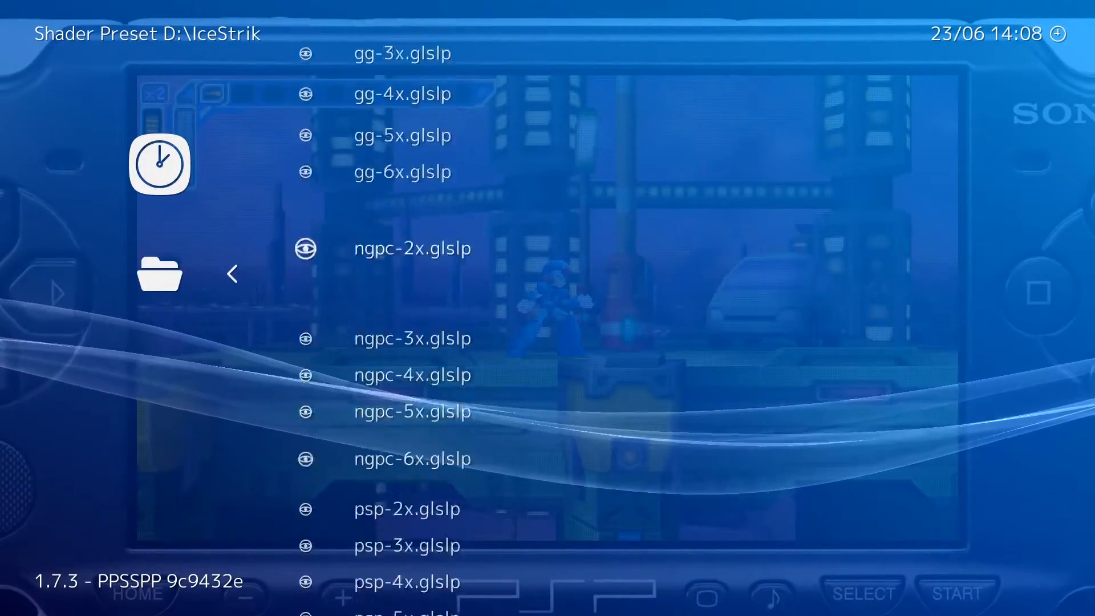
pyautogui.press('BackSpace')
pyautogui.press('F1')
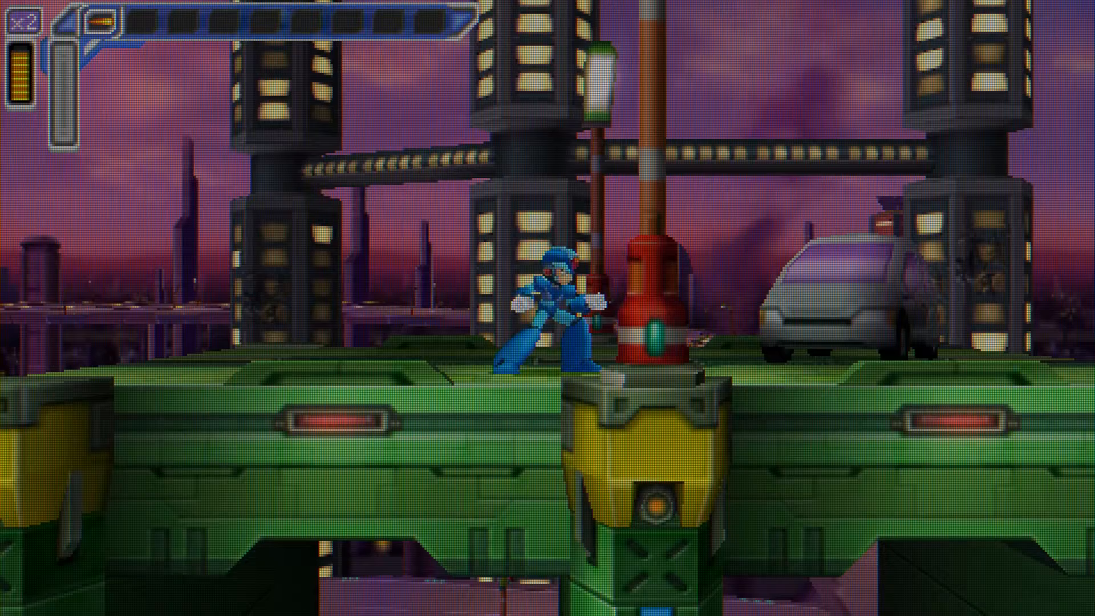
# Step: Run past the parked car and jump to check how the LCD-grid shader looks in motion
pyautogui.press('Right')
pyautogui.press('Right')
pyautogui.press('z')
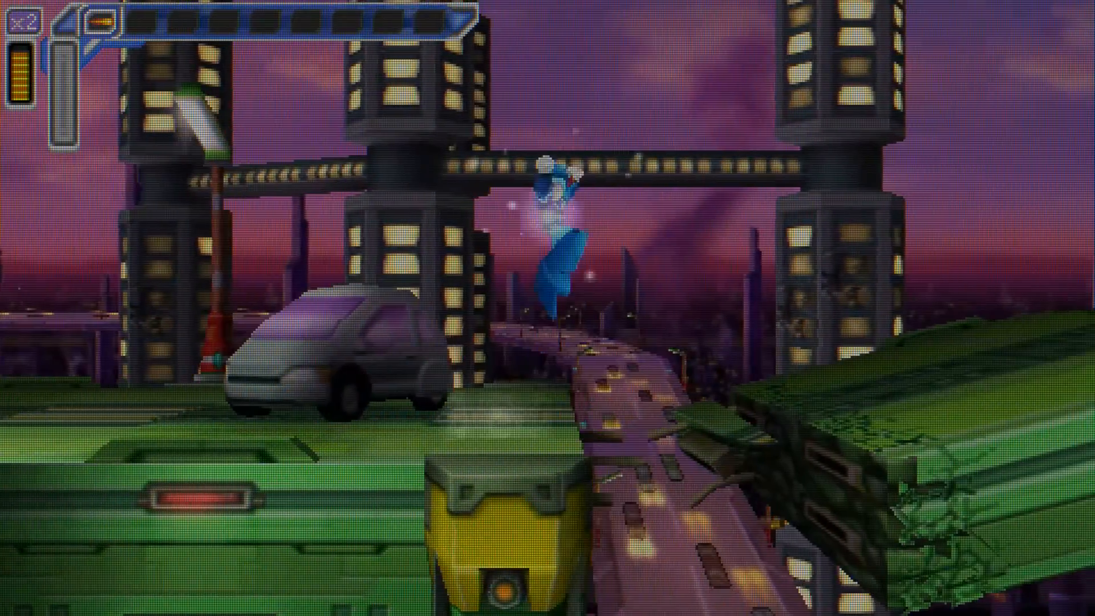
# Step: Run across the broken overpass, shoot the enemy and jump the next gap to examine the LCD-grid shader during play
pyautogui.press('Right')
pyautogui.press('a')
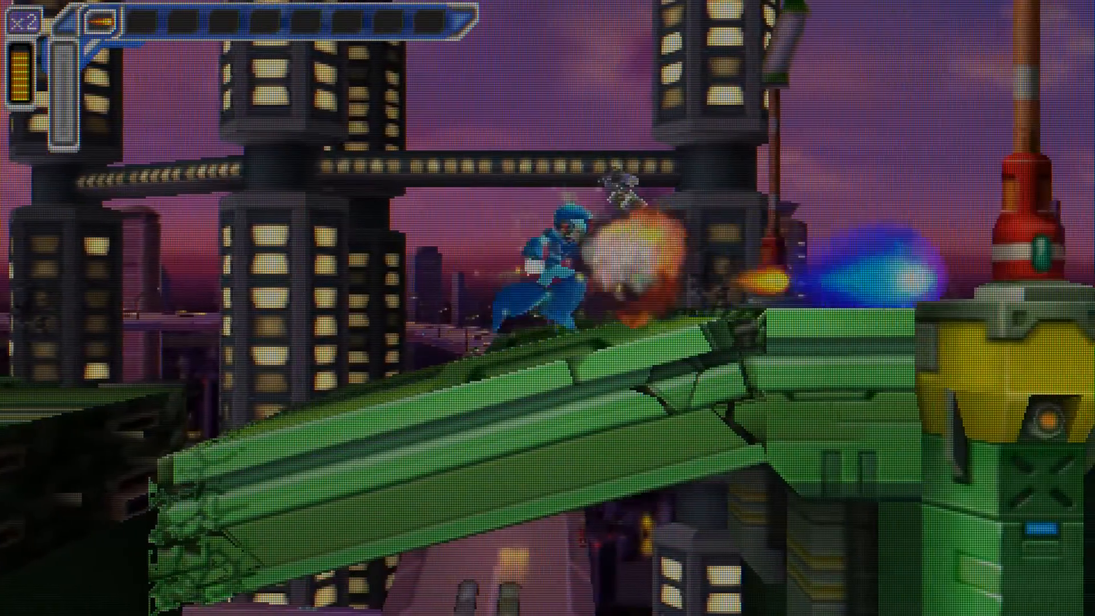
pyautogui.press('Right')
pyautogui.press('z')
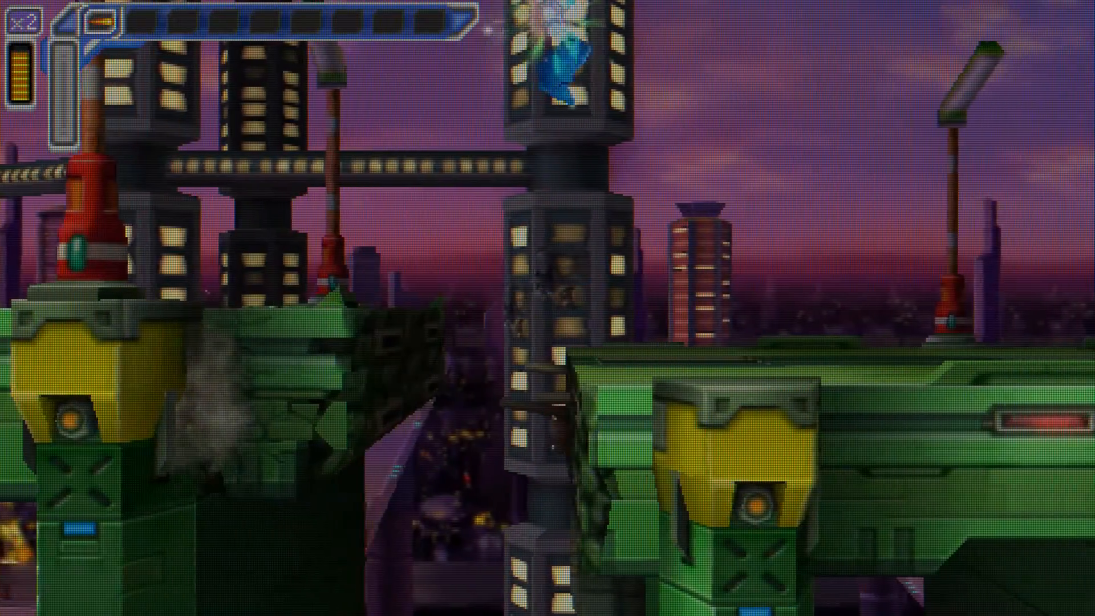
# Step: Save the current configuration as core overrides for all content loaded with the PPSSPP core
pyautogui.press('F1')
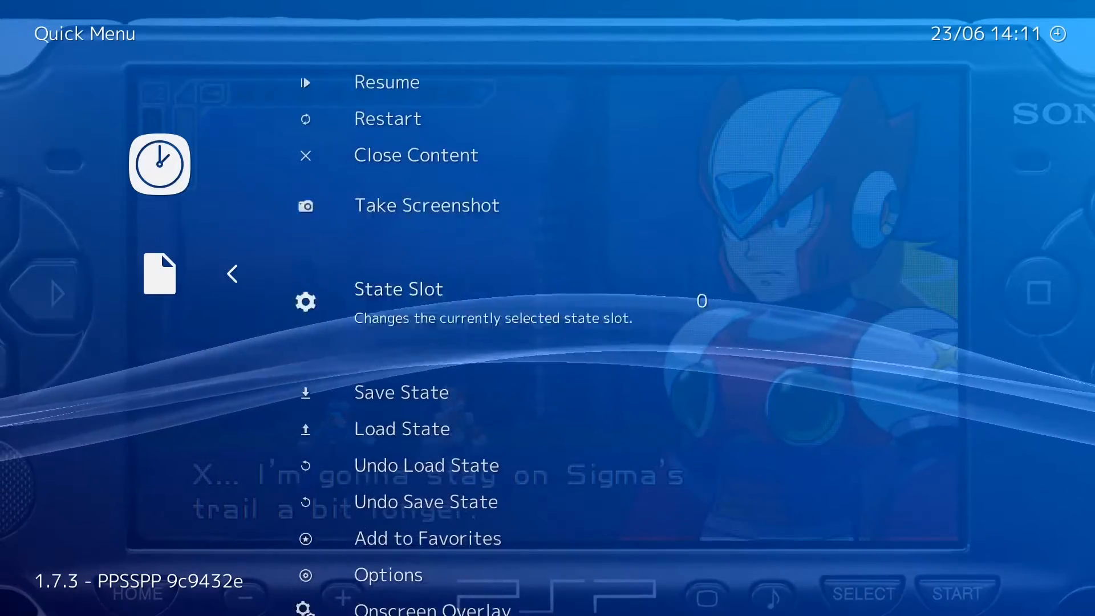
pyautogui.press('Down')
pyautogui.press('Down')
pyautogui.press('Down')
pyautogui.press('Down')
pyautogui.press('Down')
pyautogui.press('Down')
pyautogui.press('Down')
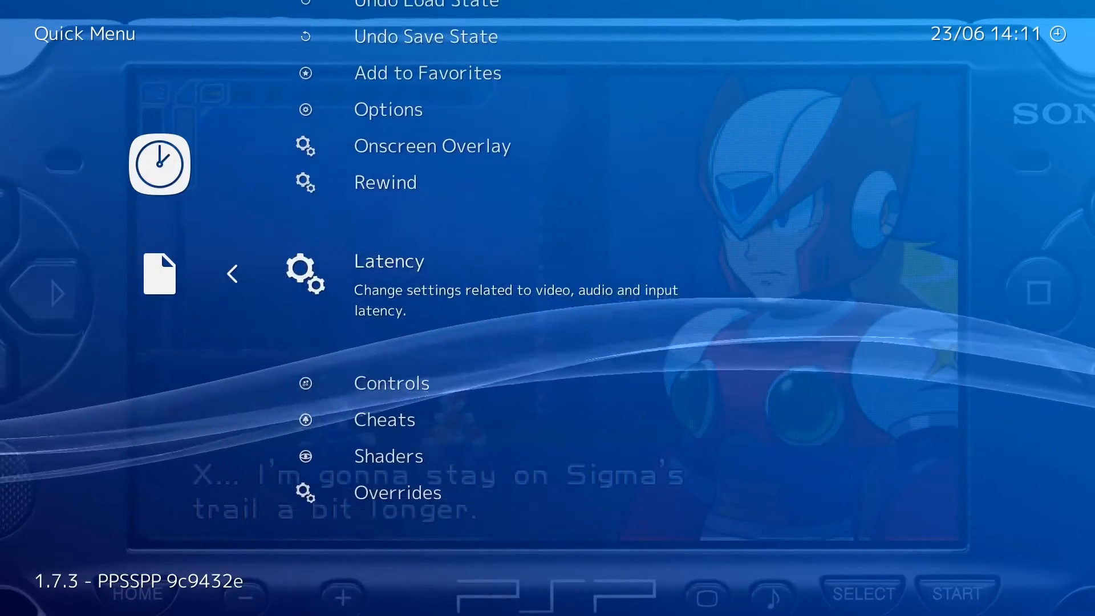
pyautogui.press('Up')
pyautogui.press('Up')
pyautogui.press('Up')
pyautogui.press('Up')
pyautogui.press('Down')
pyautogui.press('Down')
pyautogui.press('Down')
pyautogui.press('Down')
pyautogui.press('Down')
pyautogui.press('Down')
pyautogui.press('Down')
pyautogui.press('Down')
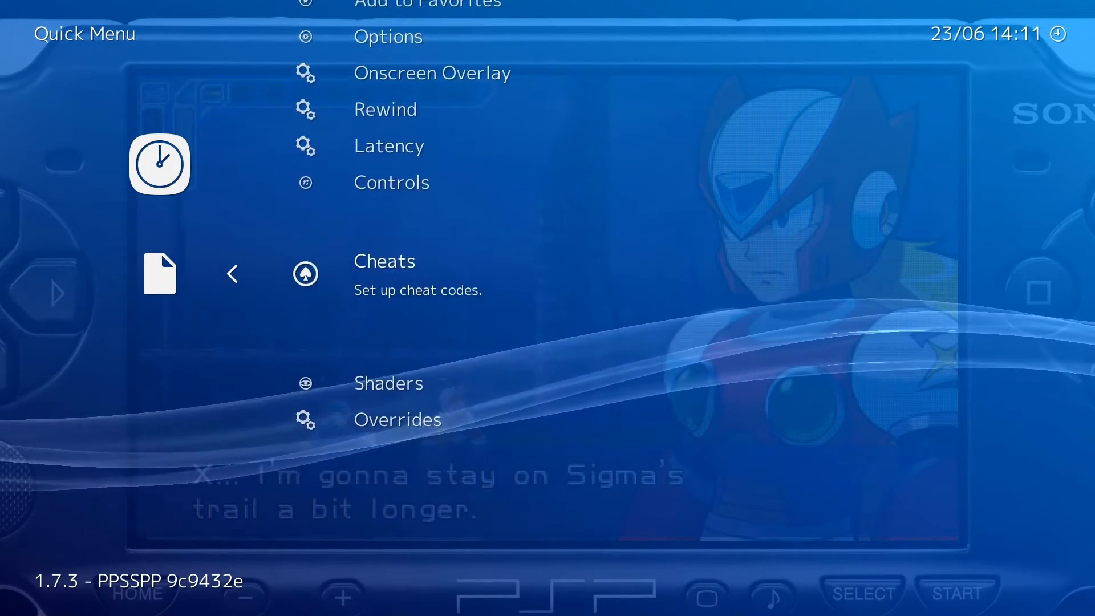
pyautogui.press('x')
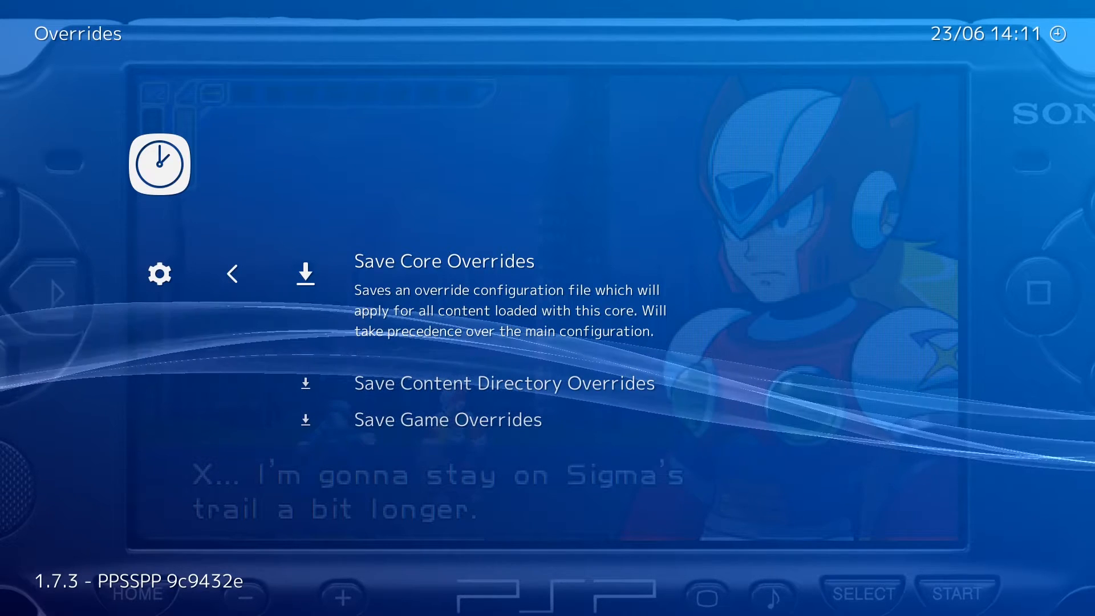
pyautogui.press('Return')
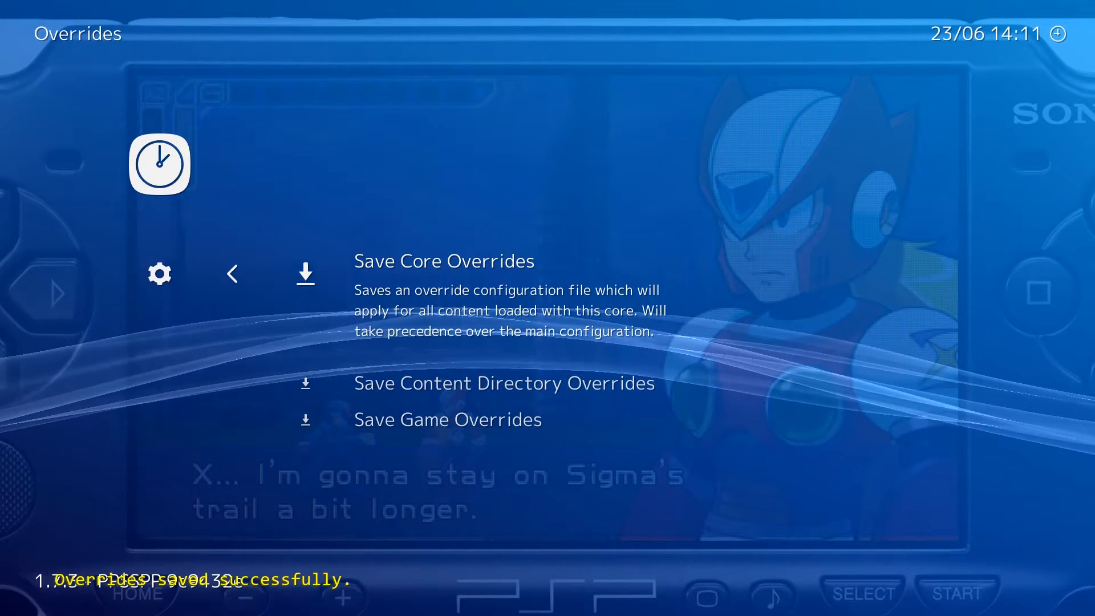
pyautogui.press('BackSpace')
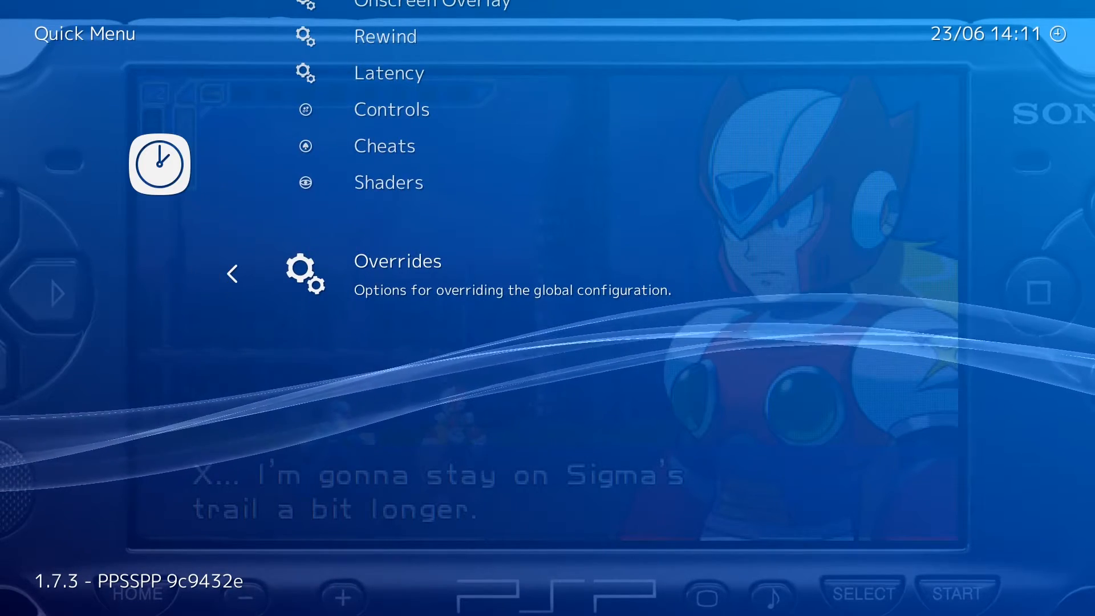
# Step: Save the current shader settings as the core preset for PPSSPP
pyautogui.press('Up')
pyautogui.press('Return')
pyautogui.press('Down')
pyautogui.press('Down')
pyautogui.press('Down')
pyautogui.press('Down')
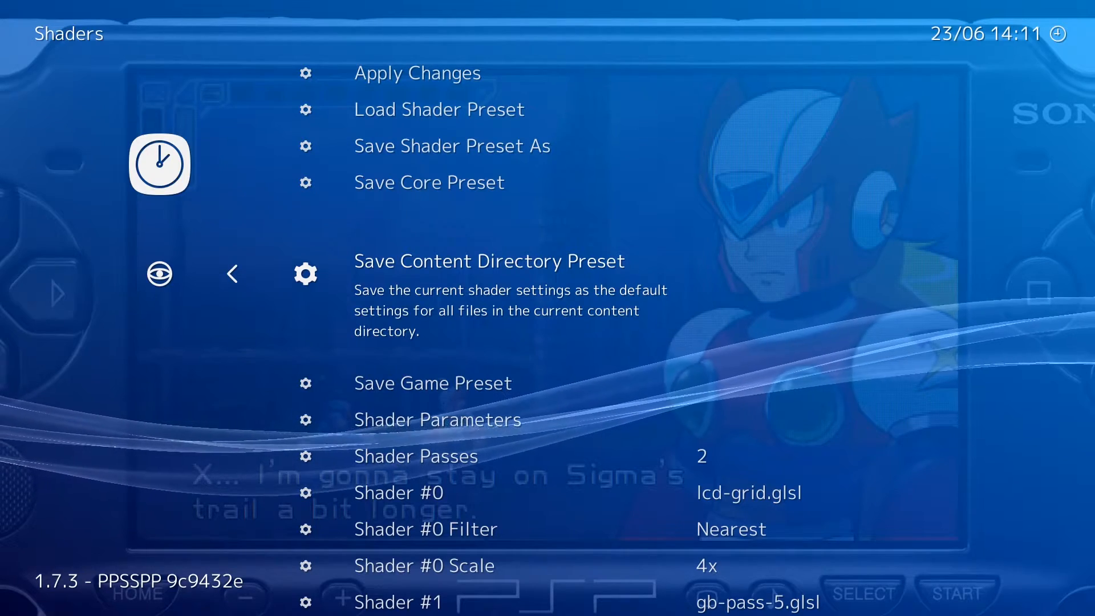
pyautogui.press('Up')
pyautogui.press('Up')
pyautogui.press('Up')
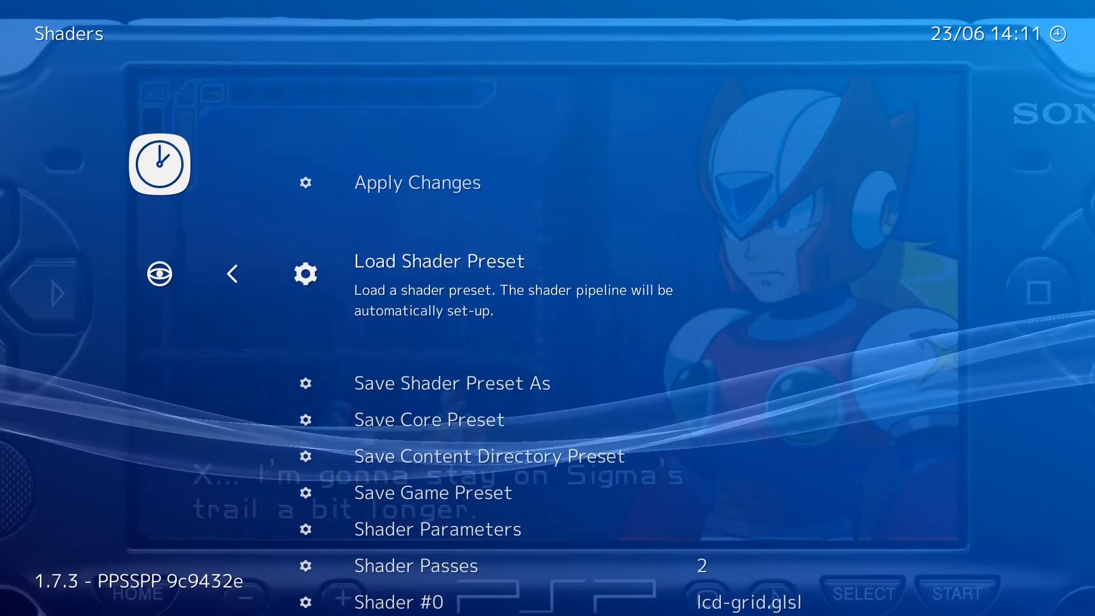
pyautogui.press('Down')
pyautogui.press('Down')
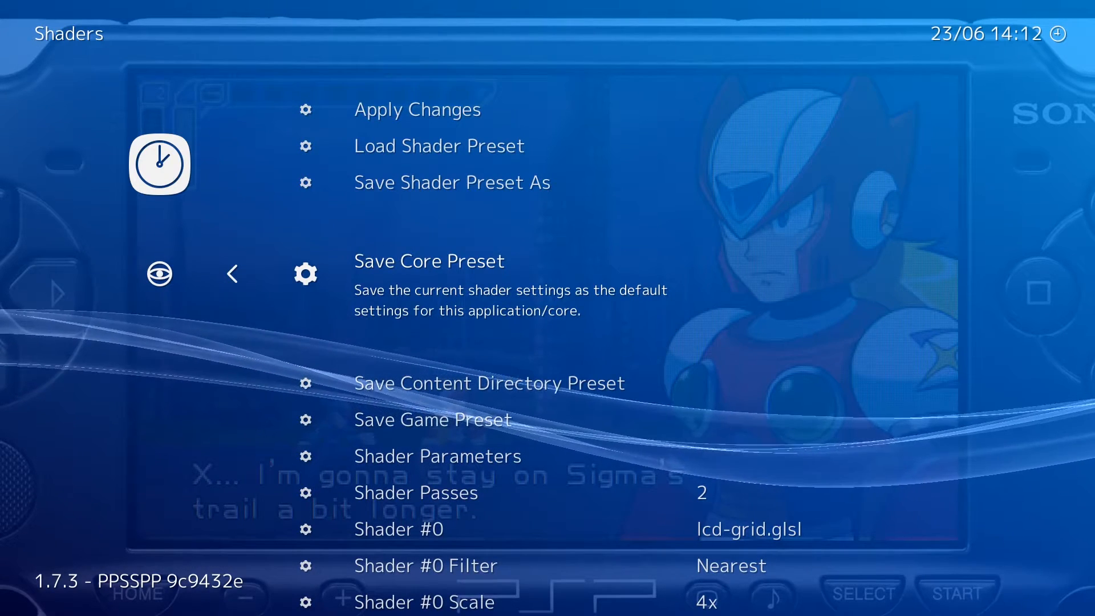
pyautogui.press('Return')
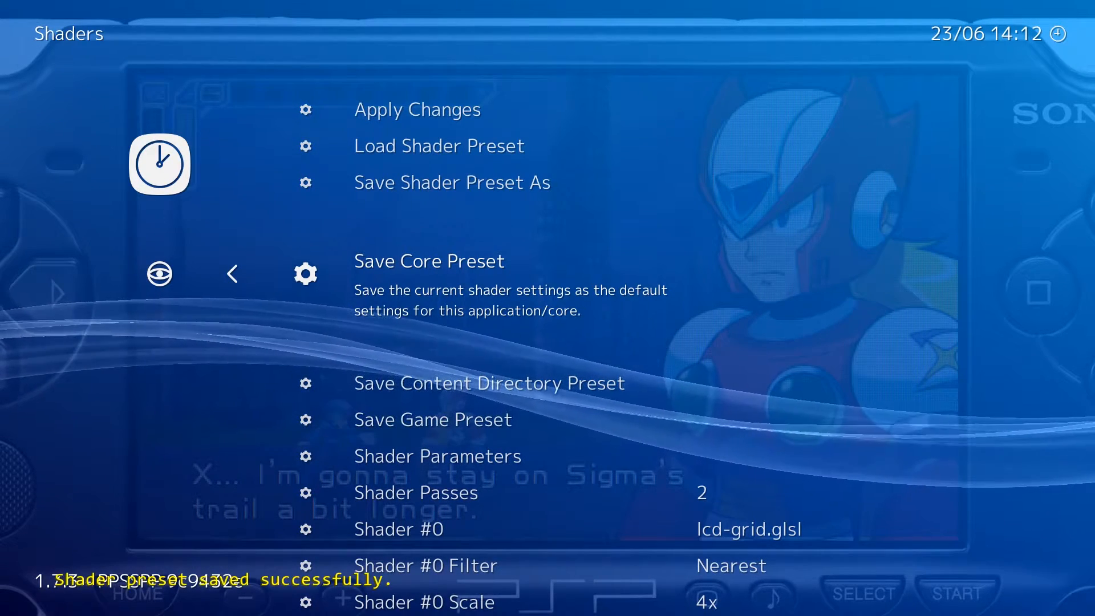
pyautogui.press('Down')
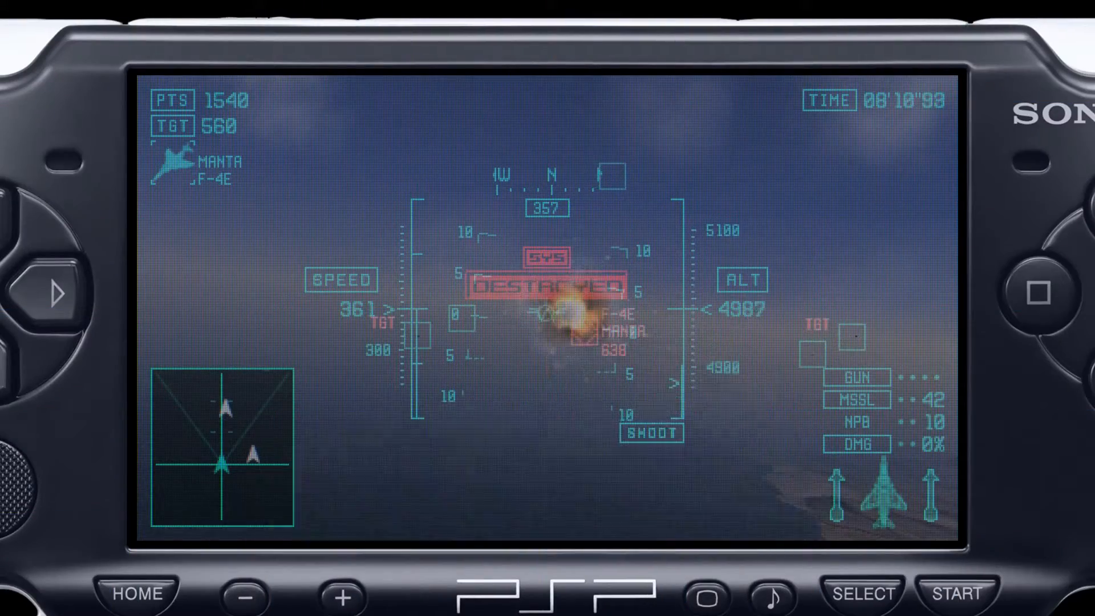